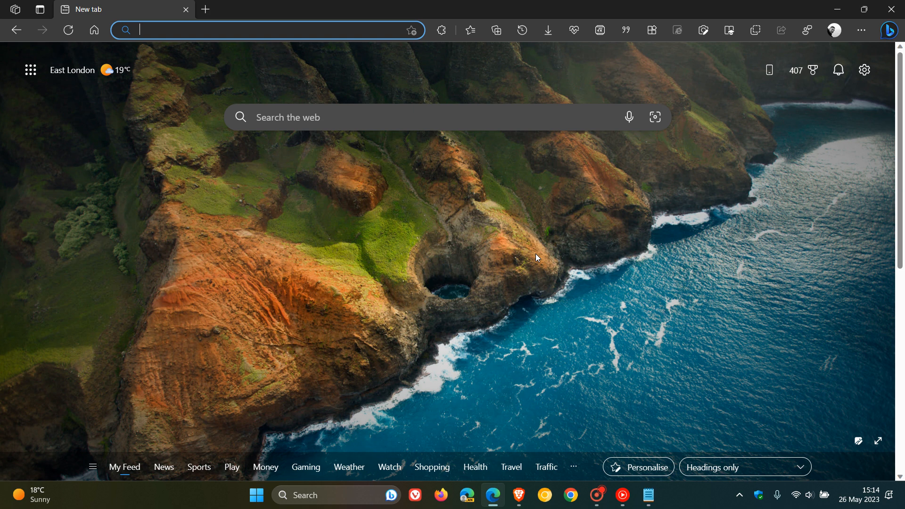
# Step: View the flag names listed in Notepad and open the edge://flags page in Edge
pyautogui.click(649, 495)
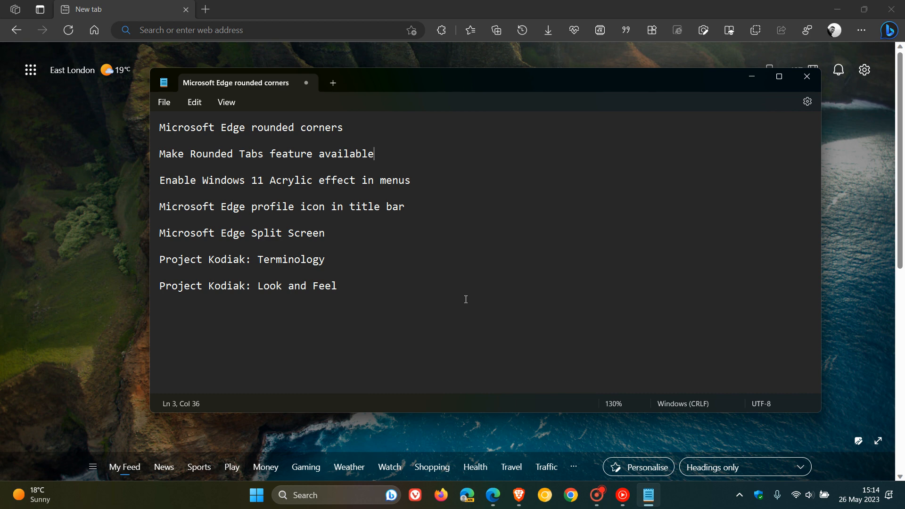
pyautogui.click(752, 77)
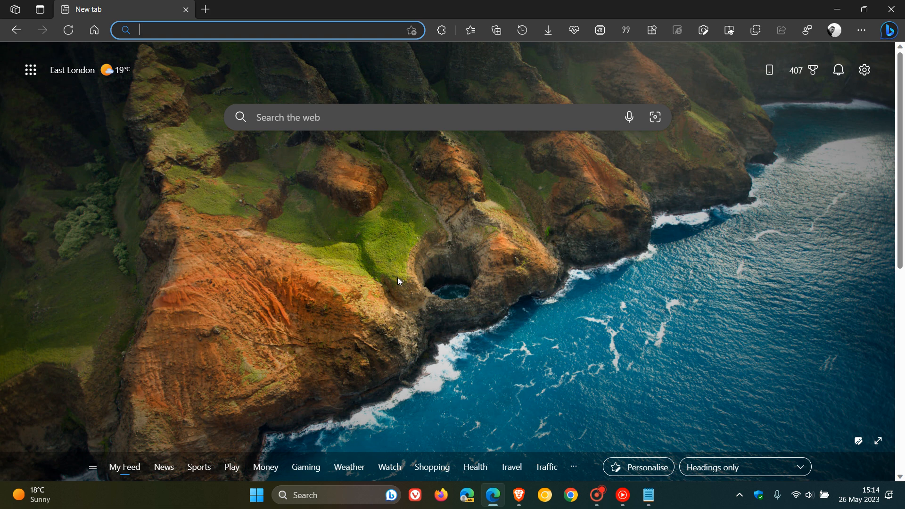
pyautogui.click(208, 32)
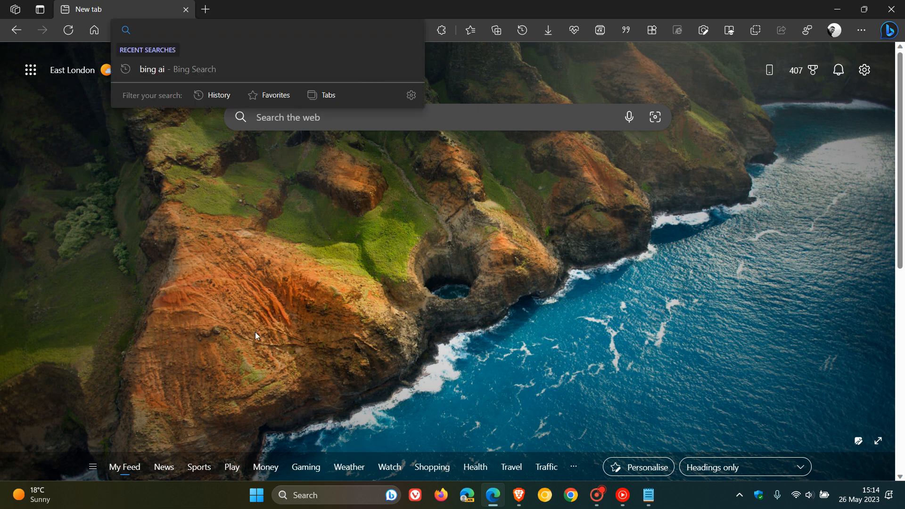
pyautogui.write('ef')
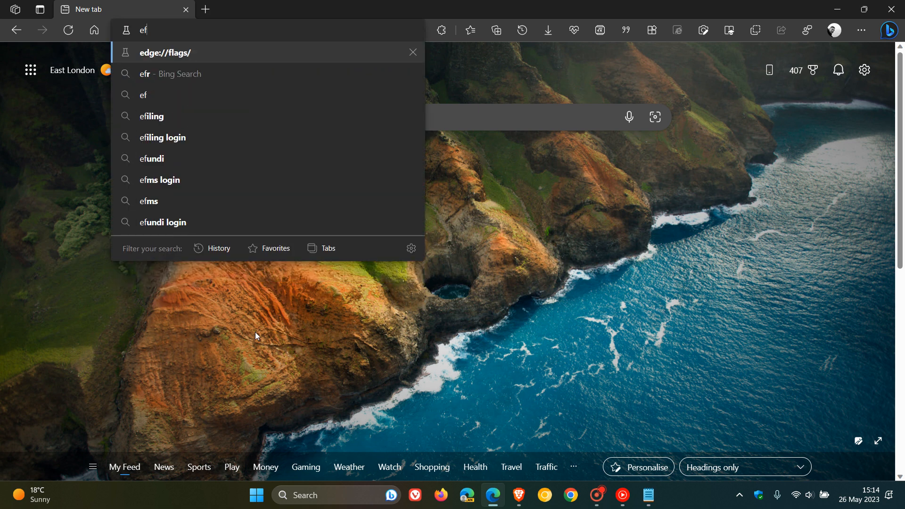
pyautogui.press('Return')
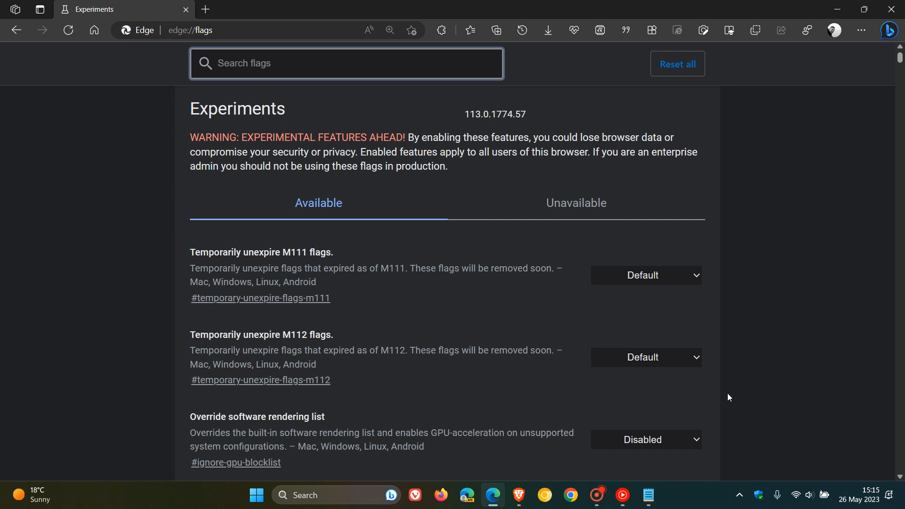
# Step: Copy "Microsoft Edge rounded corners" from the Notepad list and search the Edge flags for it
pyautogui.click(649, 495)
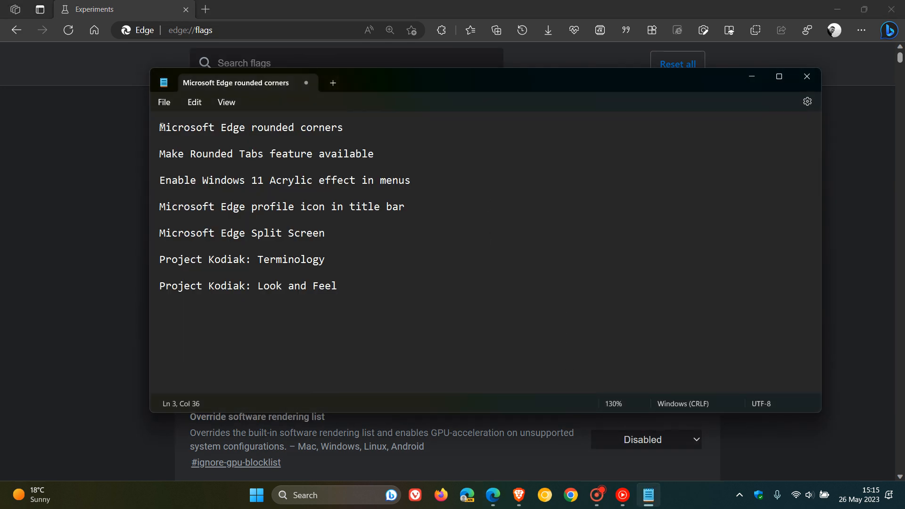
pyautogui.moveTo(160, 127); pyautogui.dragTo(349, 123)
pyautogui.rightClick(315, 130)
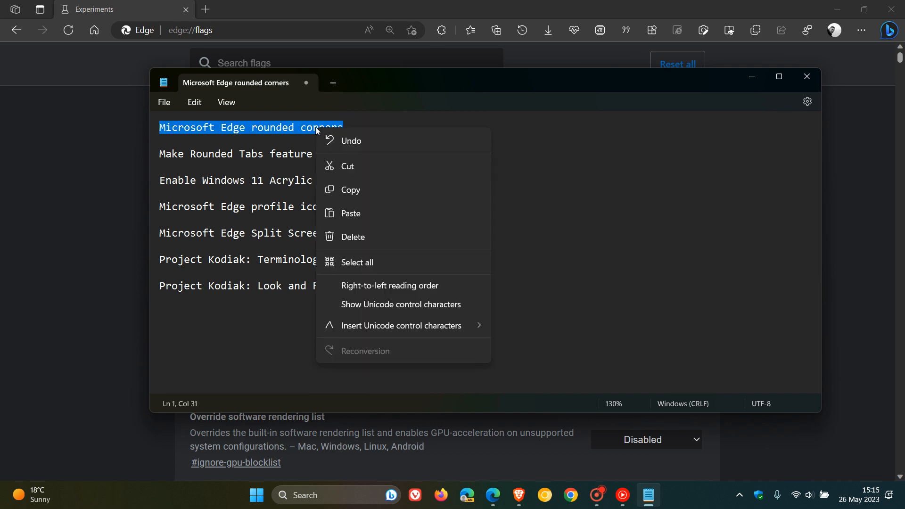
pyautogui.click(372, 194)
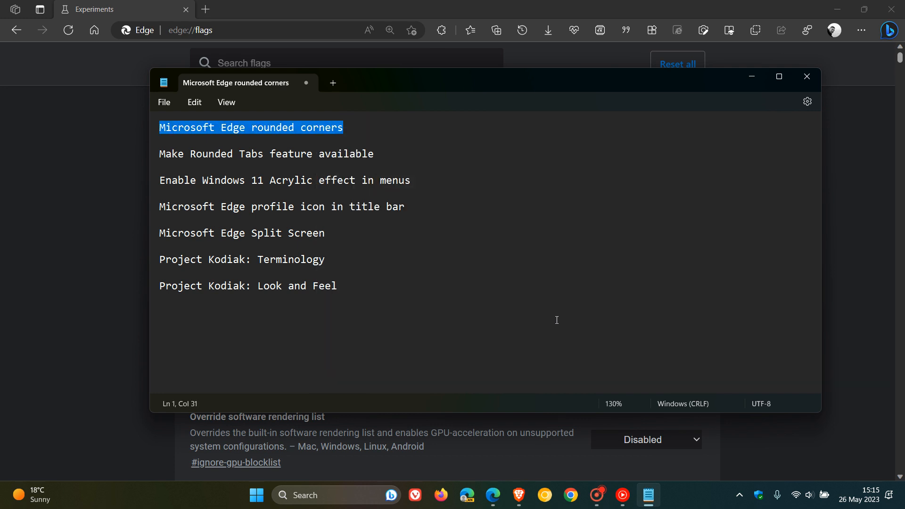
pyautogui.click(750, 77)
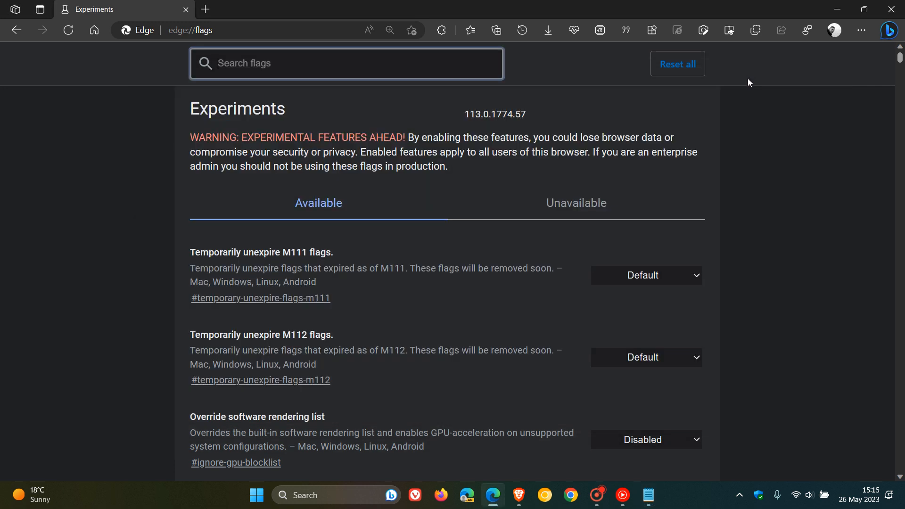
pyautogui.rightClick(288, 64)
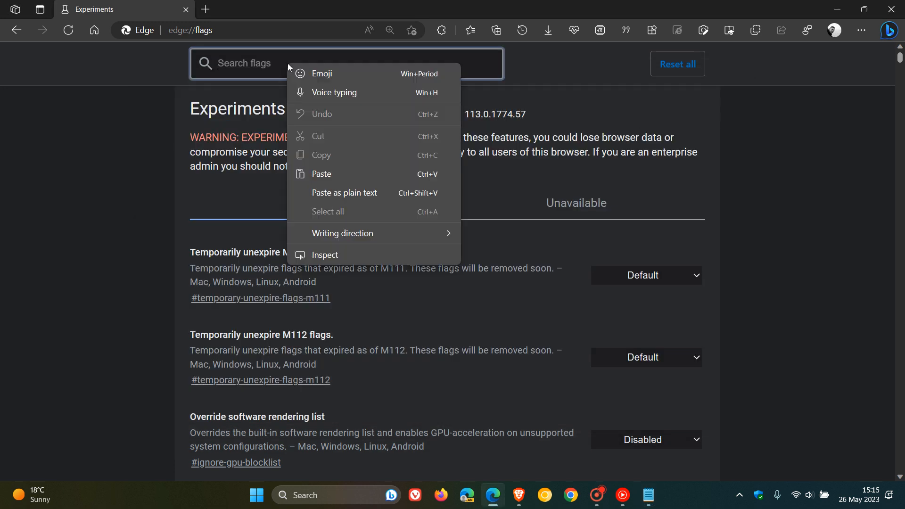
pyautogui.click(346, 175)
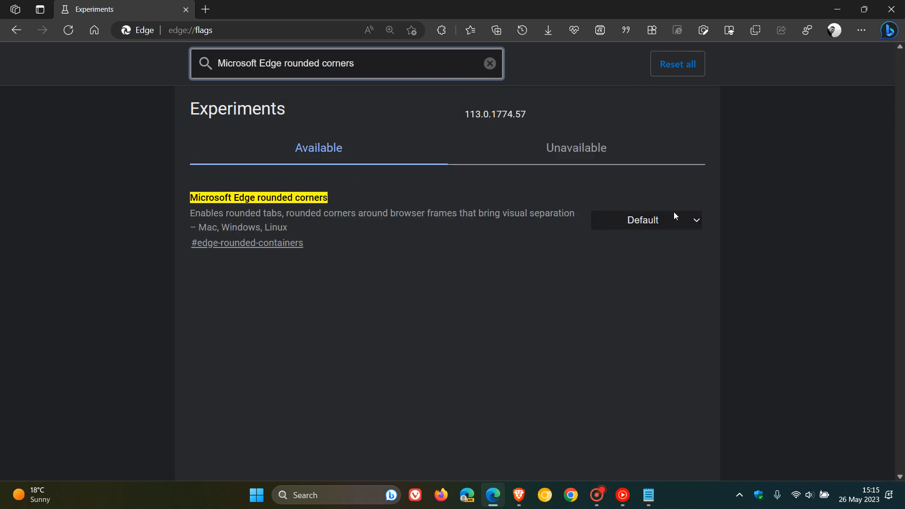
# Step: Set the Microsoft Edge rounded corners flag to Enabled with a browser restart, and examine the browser frame on a new tab
pyautogui.click(651, 232)
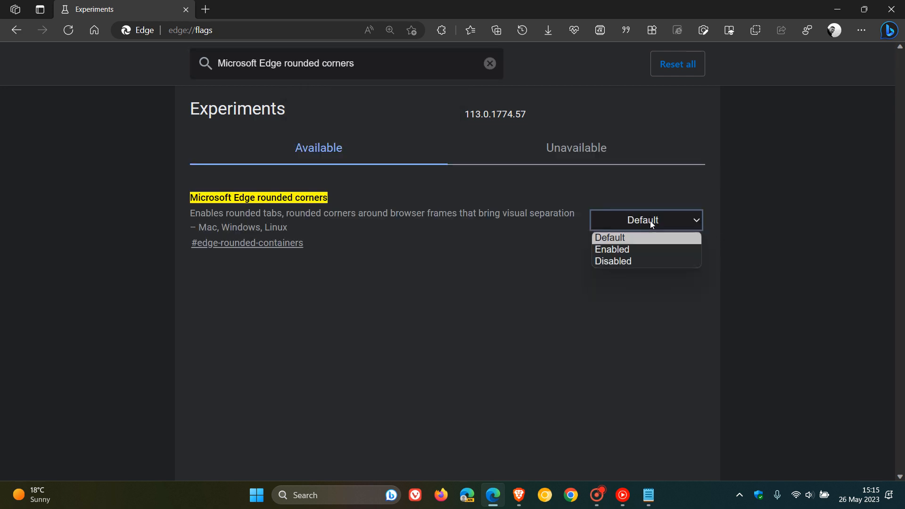
pyautogui.click(650, 250)
pyautogui.click(814, 448)
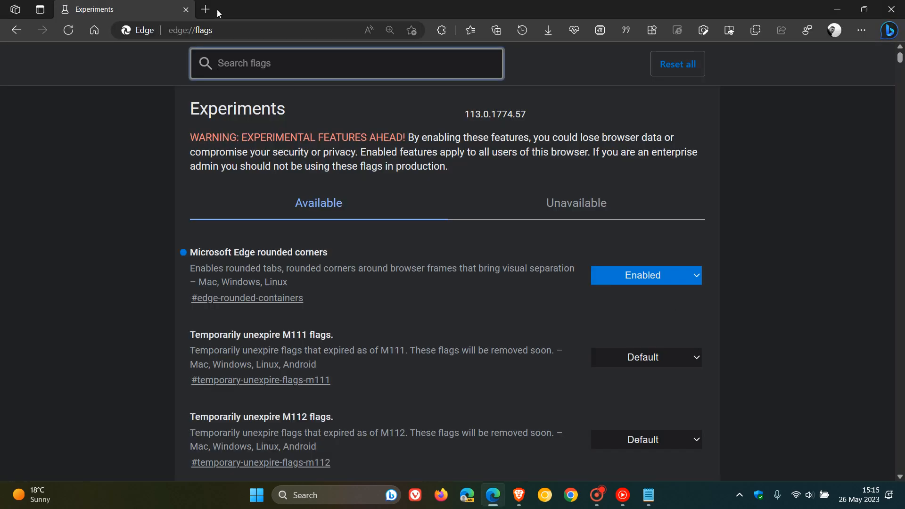
pyautogui.click(205, 10)
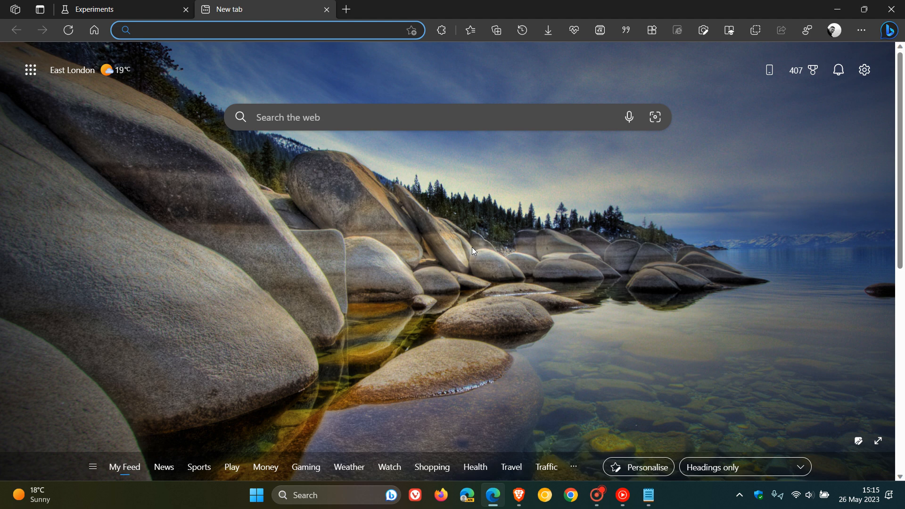
pyautogui.click(127, 8)
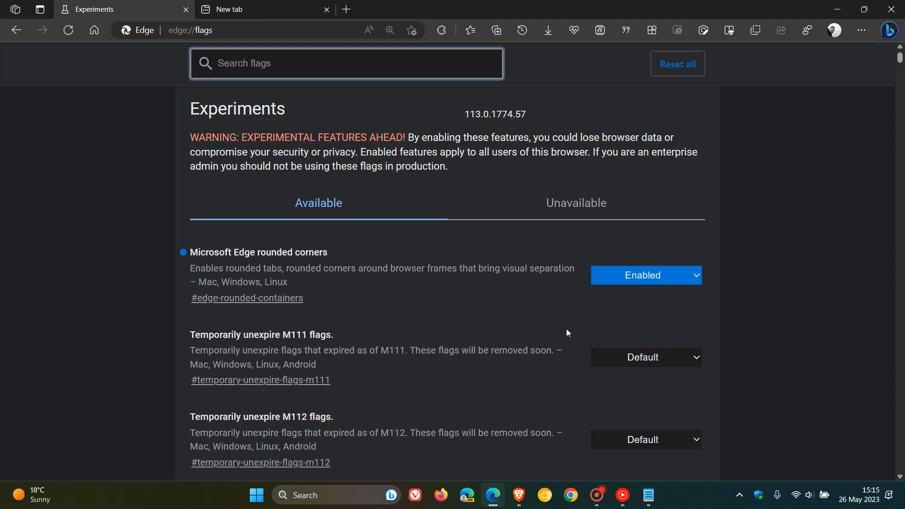
# Step: Copy "Make Rounded Tabs feature available" from the Notepad list and search the Edge flags for it
pyautogui.click(649, 495)
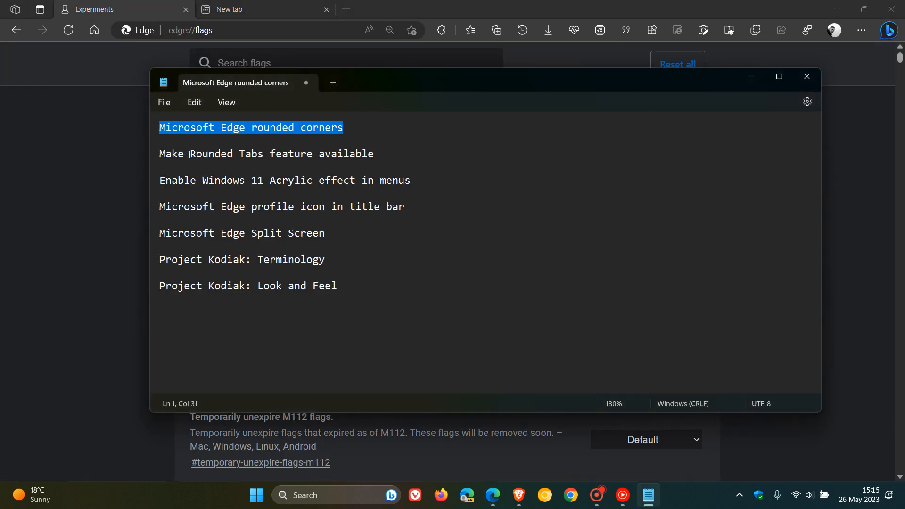
pyautogui.moveTo(162, 153); pyautogui.dragTo(382, 153)
pyautogui.rightClick(349, 154)
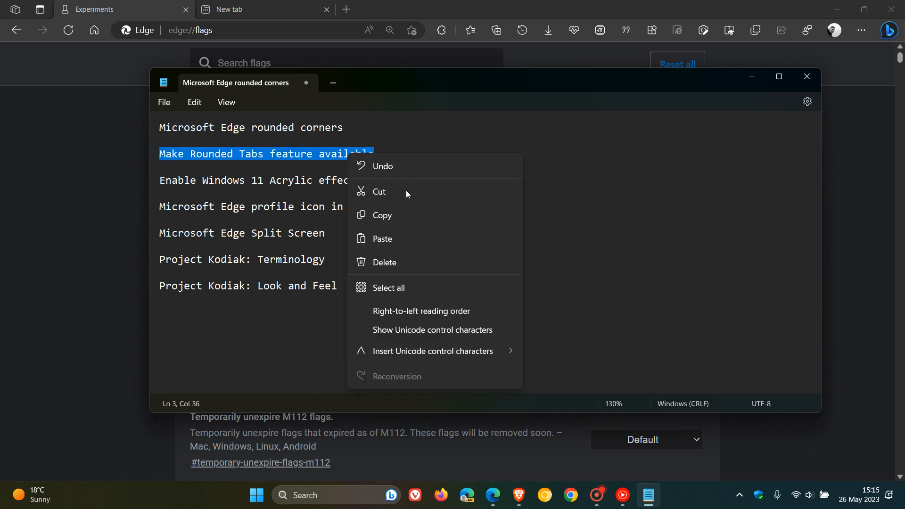
pyautogui.click(417, 217)
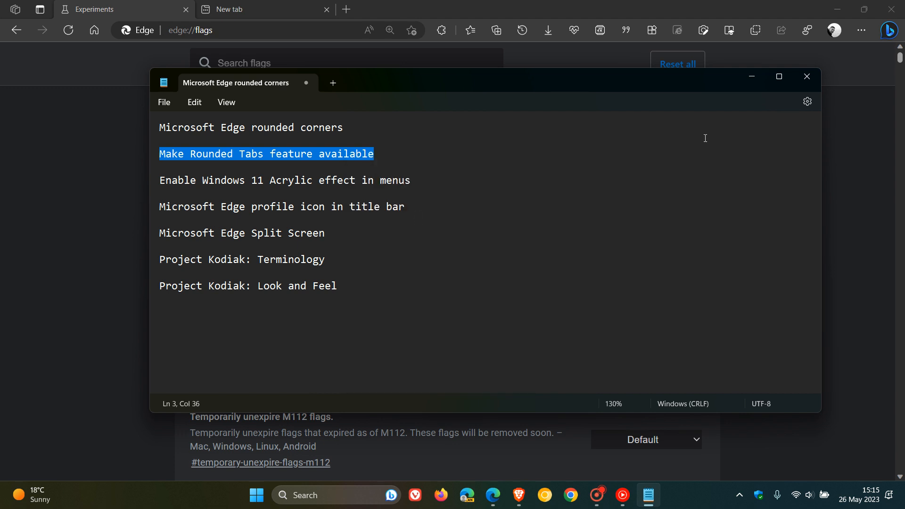
pyautogui.click(753, 77)
pyautogui.rightClick(262, 61)
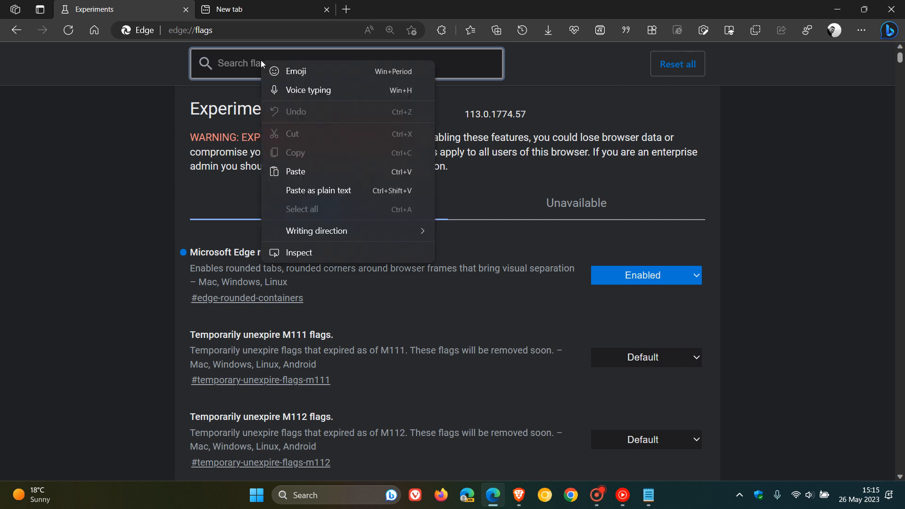
pyautogui.click(318, 172)
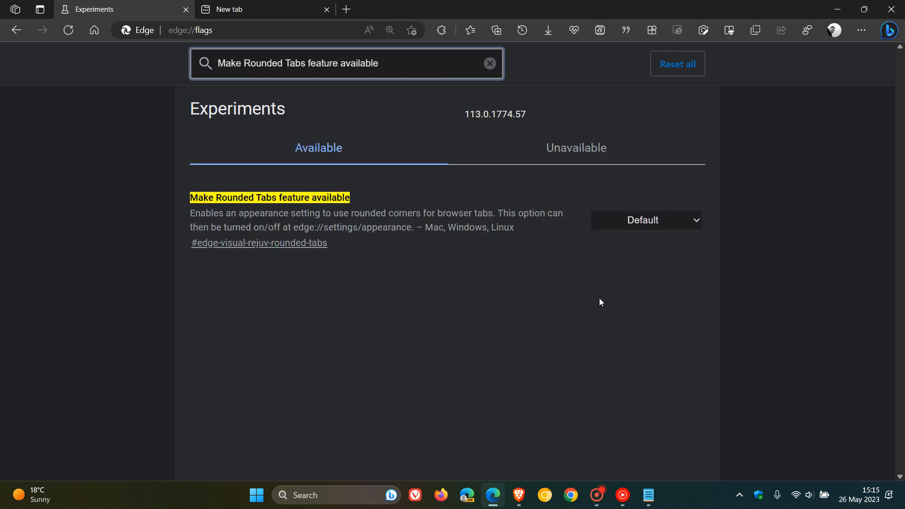
# Step: Set the Make Rounded Tabs feature available flag to Enabled with a browser restart, and examine the tab shape using a temporary new tab
pyautogui.click(653, 226)
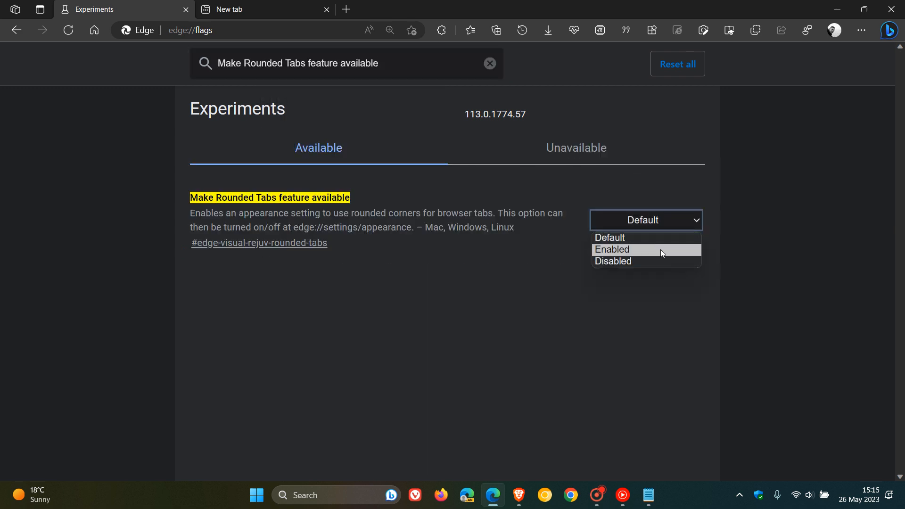
pyautogui.click(661, 248)
pyautogui.click(805, 443)
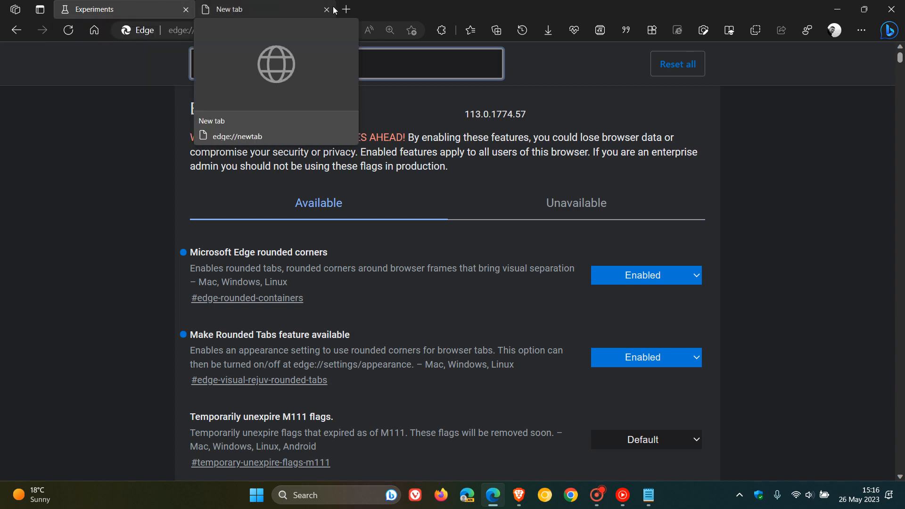
pyautogui.click(352, 11)
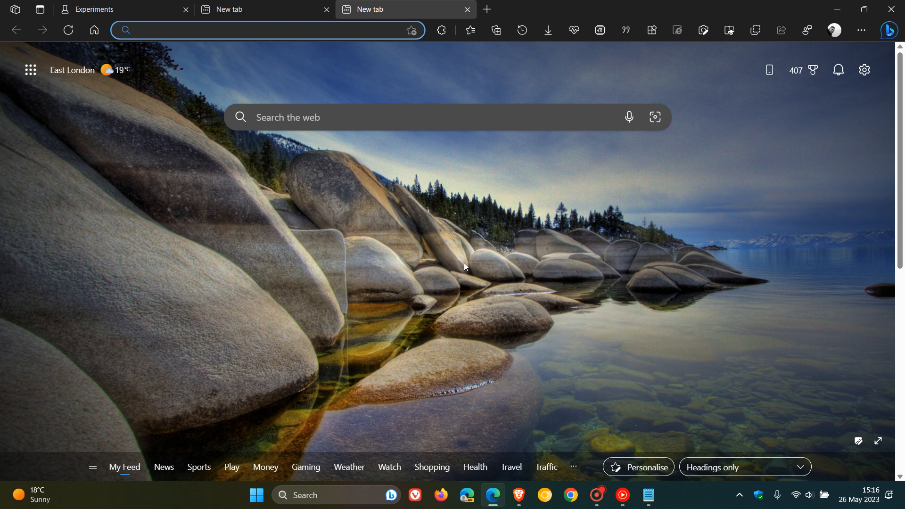
pyautogui.click(464, 12)
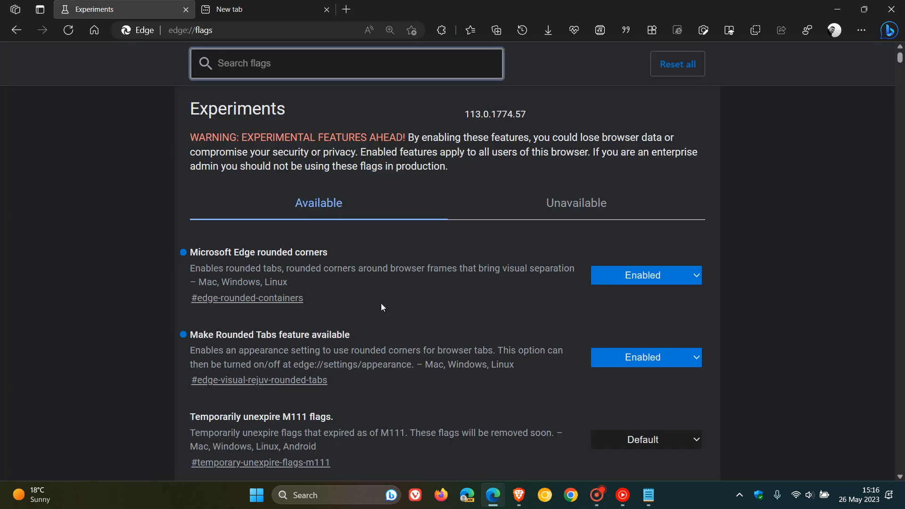
# Step: Copy "Enable Windows 11 Acrylic effect in menus" from the Notepad list and search the Edge flags for it
pyautogui.click(649, 483)
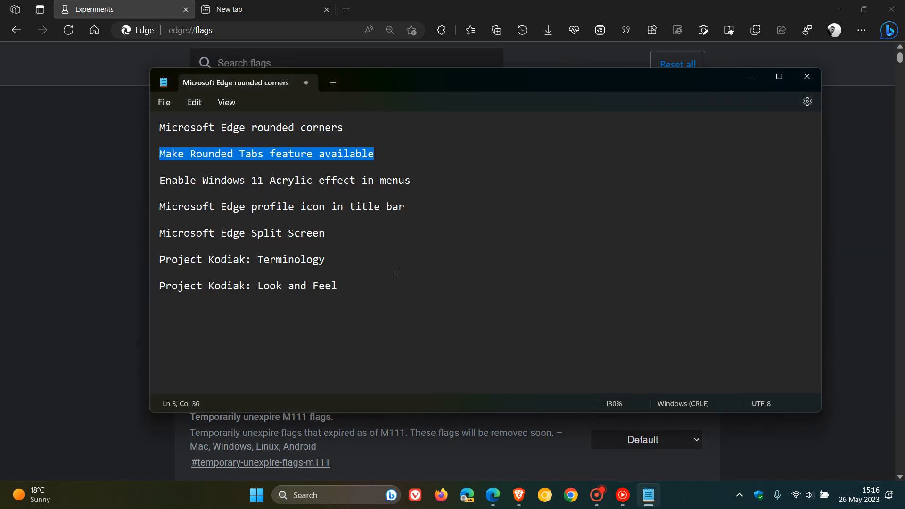
pyautogui.tripleClick(160, 183)
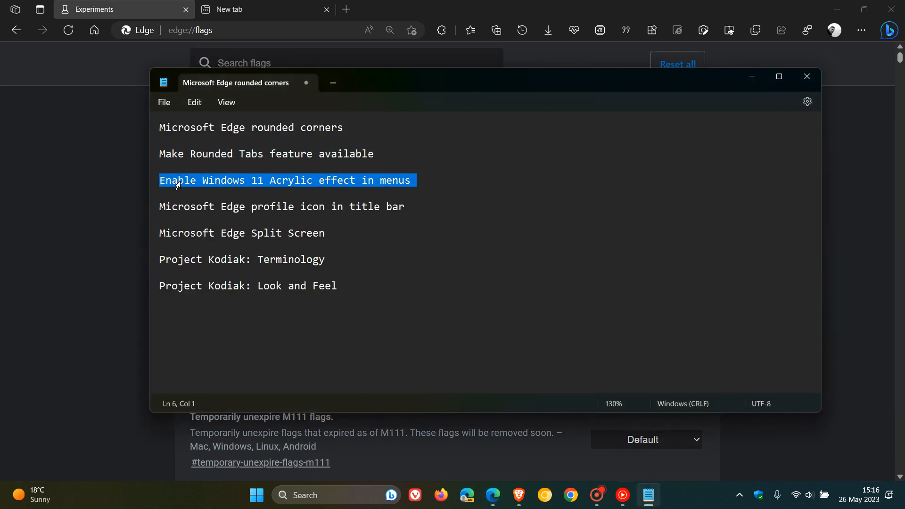
pyautogui.rightClick(240, 183)
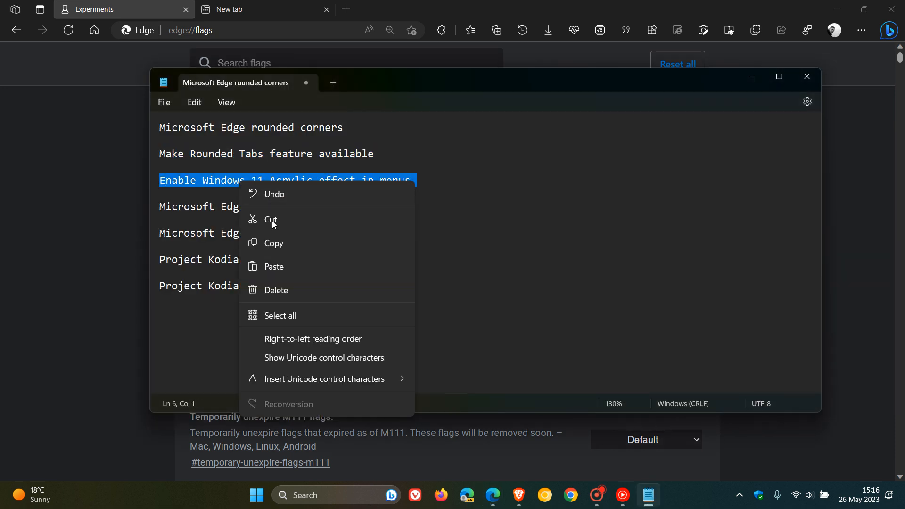
pyautogui.click(281, 247)
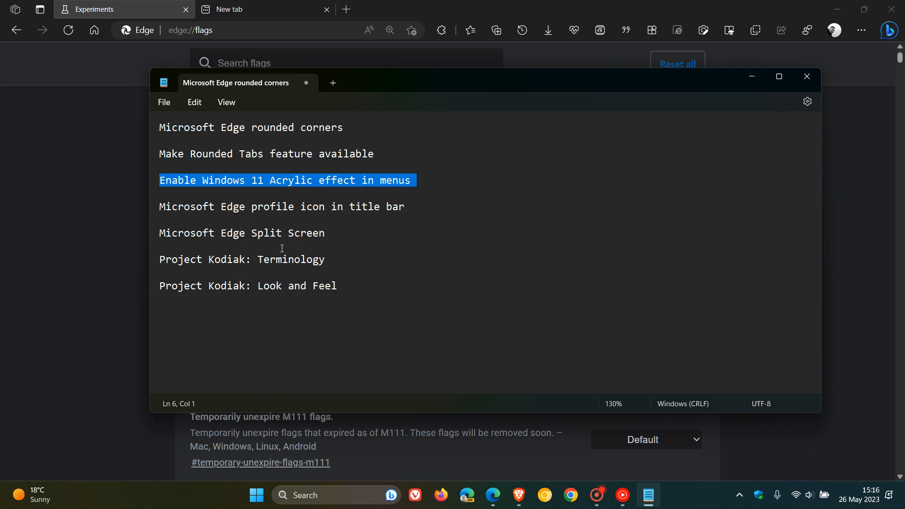
pyautogui.click(753, 77)
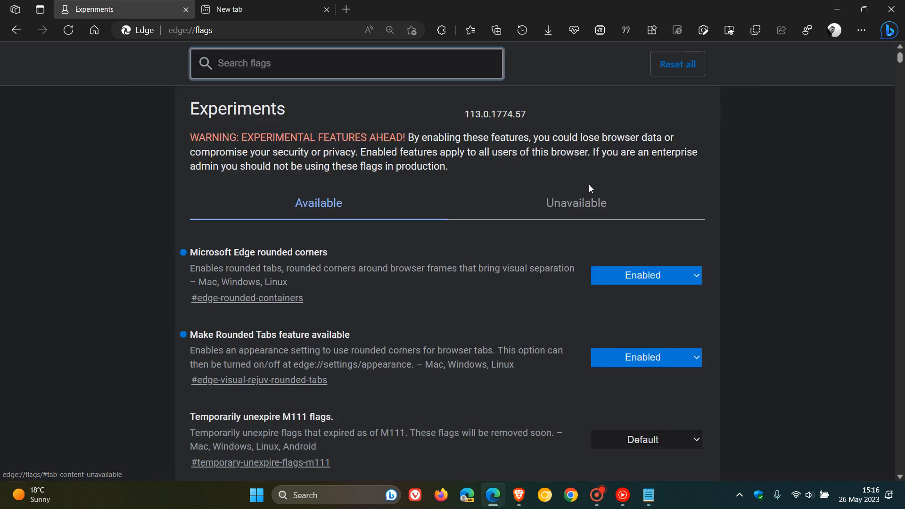
pyautogui.rightClick(276, 69)
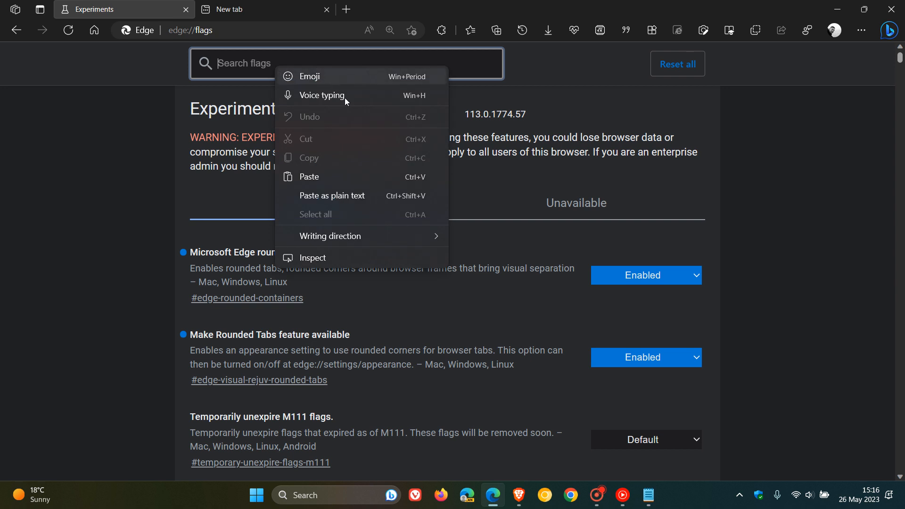
pyautogui.click(337, 173)
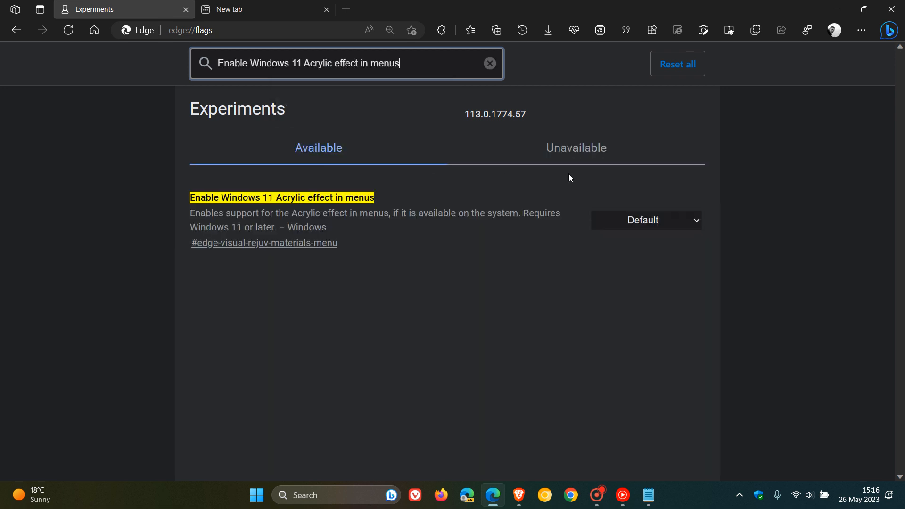
# Step: Set the Windows 11 Acrylic effect in menus flag to Enabled with a browser restart, and view the context menu of the new tab page's background image
pyautogui.click(665, 220)
pyautogui.click(658, 249)
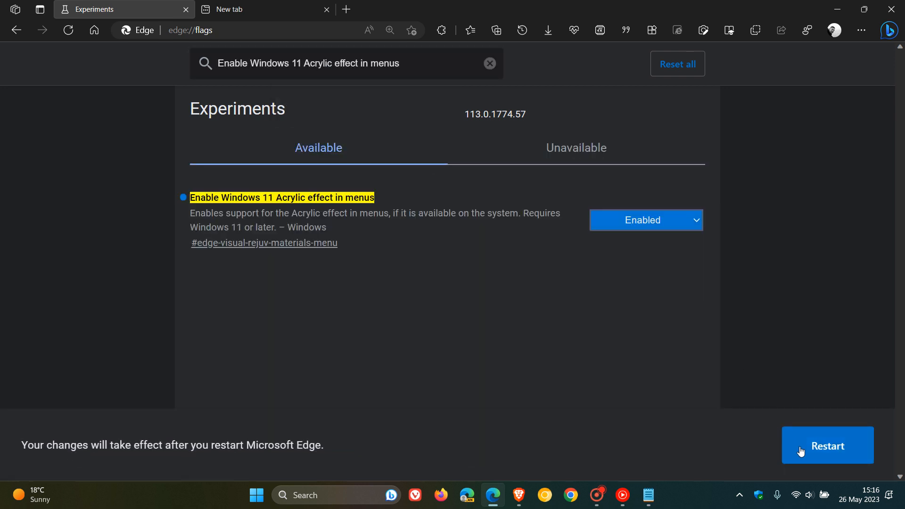
pyautogui.click(800, 451)
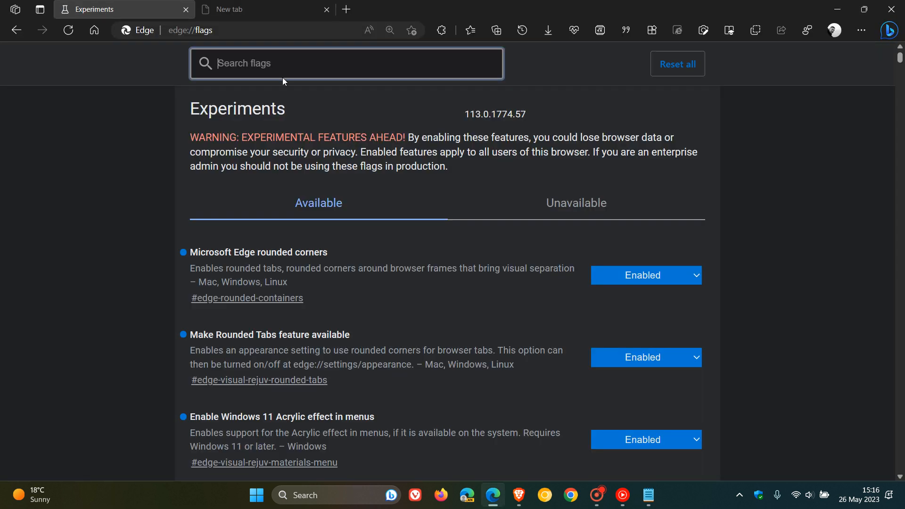
pyautogui.click(264, 9)
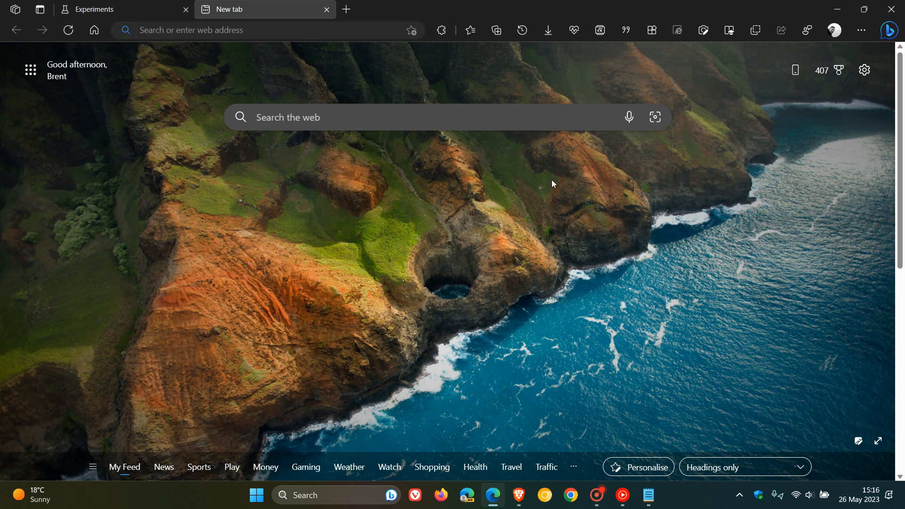
pyautogui.rightClick(553, 184)
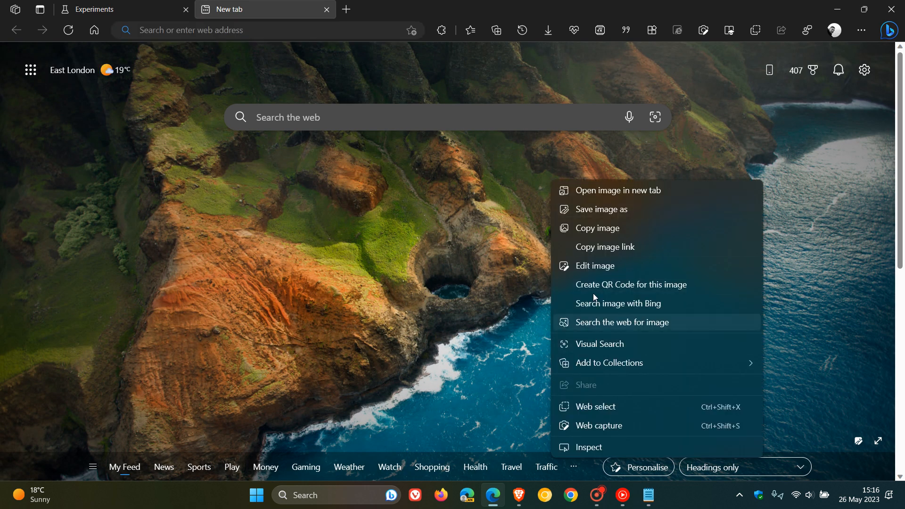
# Step: Return to the Experiments page, copy "Microsoft Edge profile icon in title bar" from the Notepad list and search the Edge flags for it
pyautogui.click(473, 220)
pyautogui.click(94, 9)
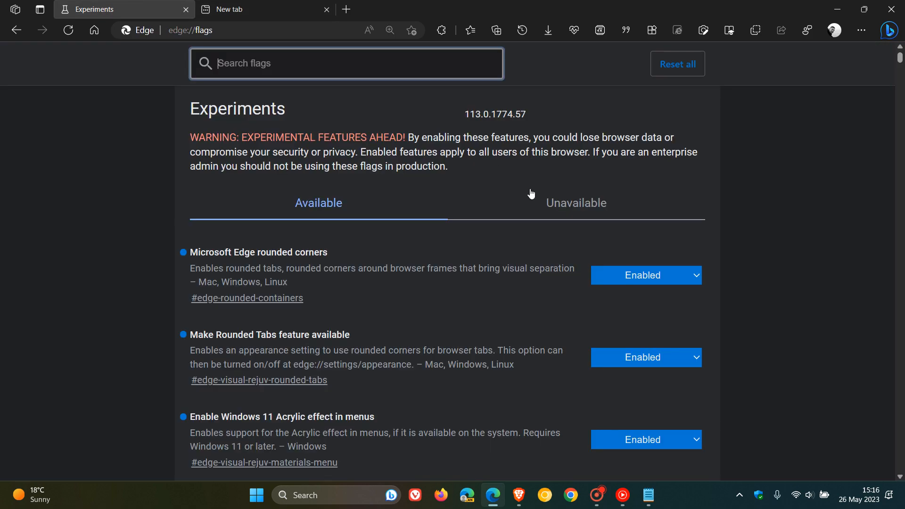
pyautogui.click(649, 495)
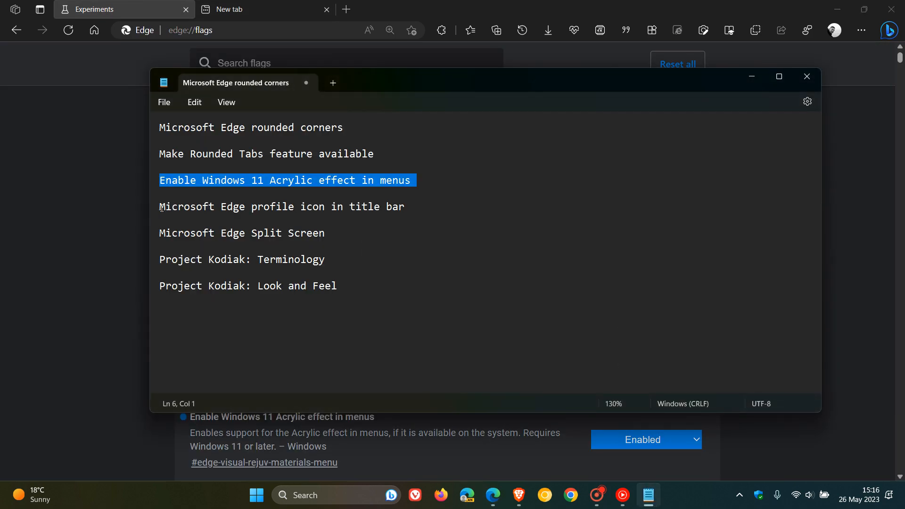
pyautogui.moveTo(160, 209); pyautogui.dragTo(399, 213)
pyautogui.rightClick(381, 207)
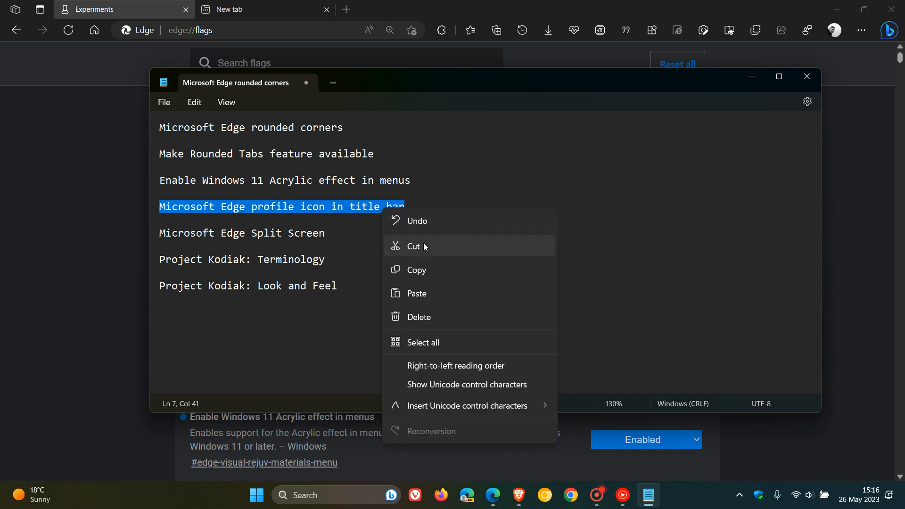
pyautogui.click(431, 271)
pyautogui.click(752, 83)
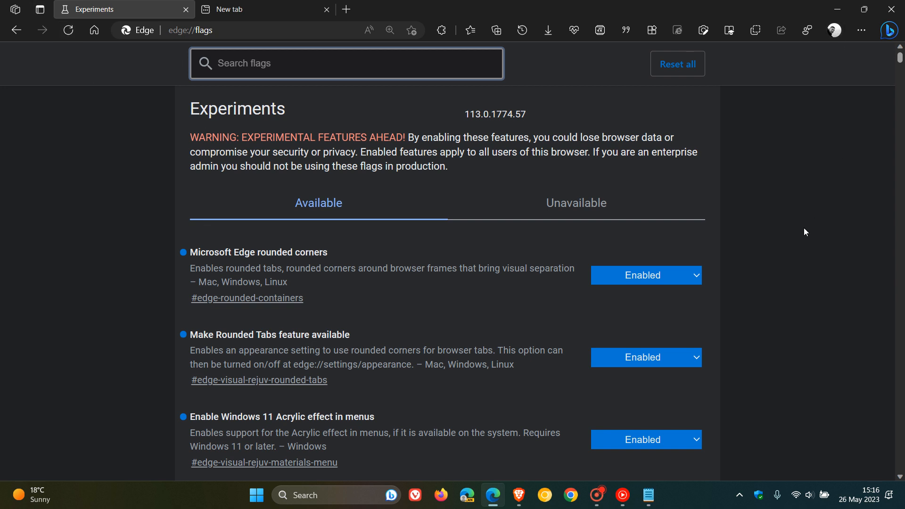
pyautogui.rightClick(272, 63)
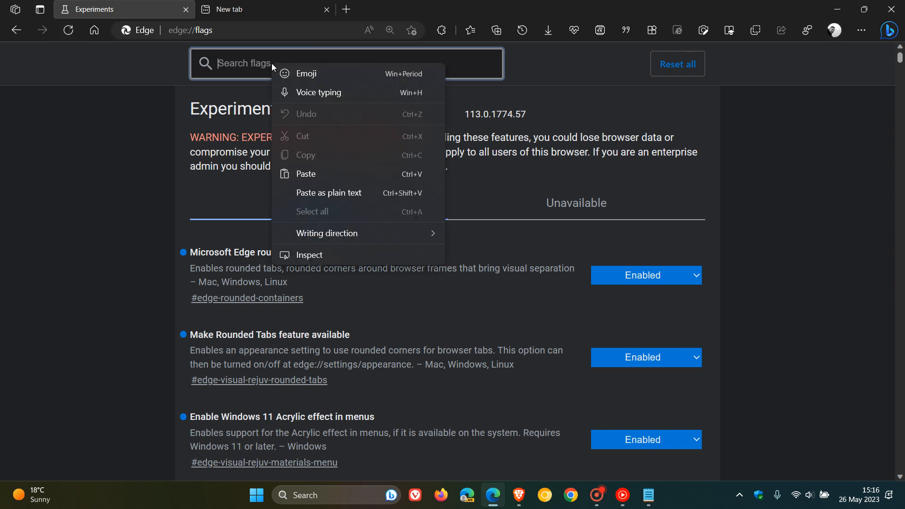
pyautogui.click(320, 175)
# Step: Set the Microsoft Edge profile icon in title bar flag to Enabled with a browser restart, and briefly view the profile menu
pyautogui.click(649, 211)
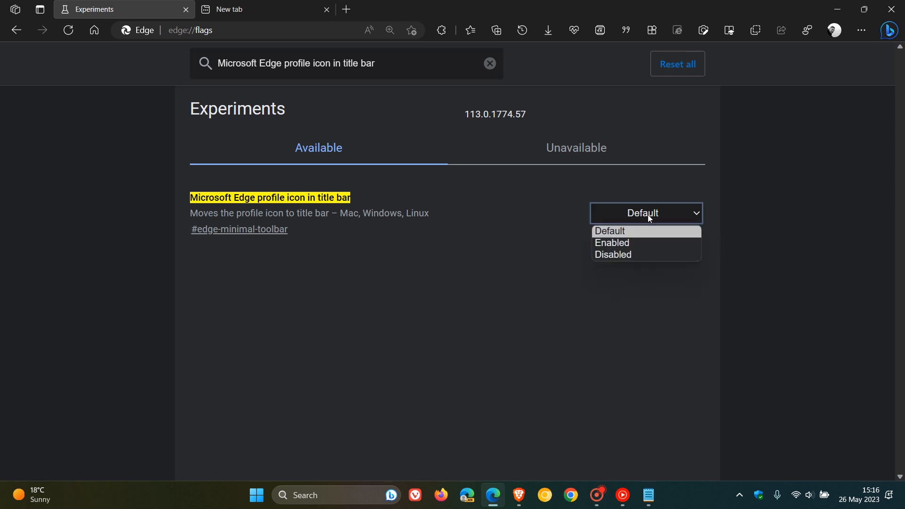
pyautogui.click(652, 243)
pyautogui.click(804, 444)
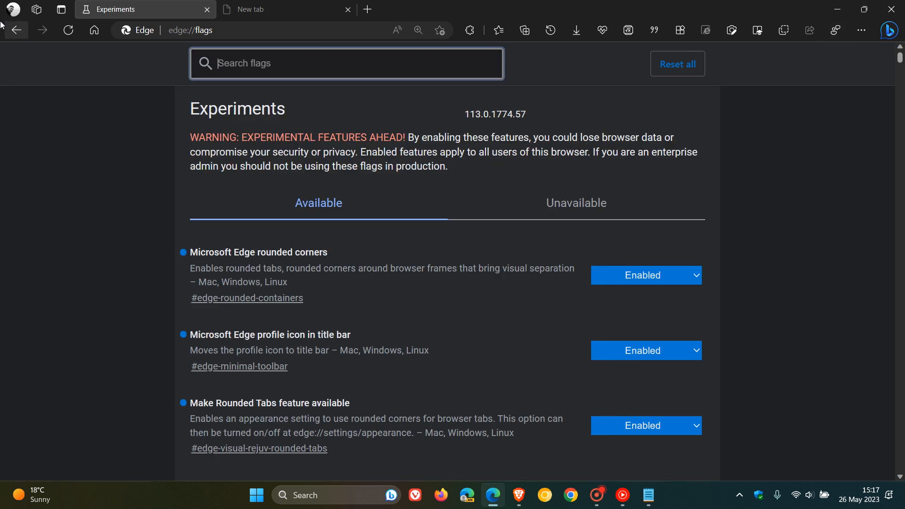
pyautogui.click(13, 8)
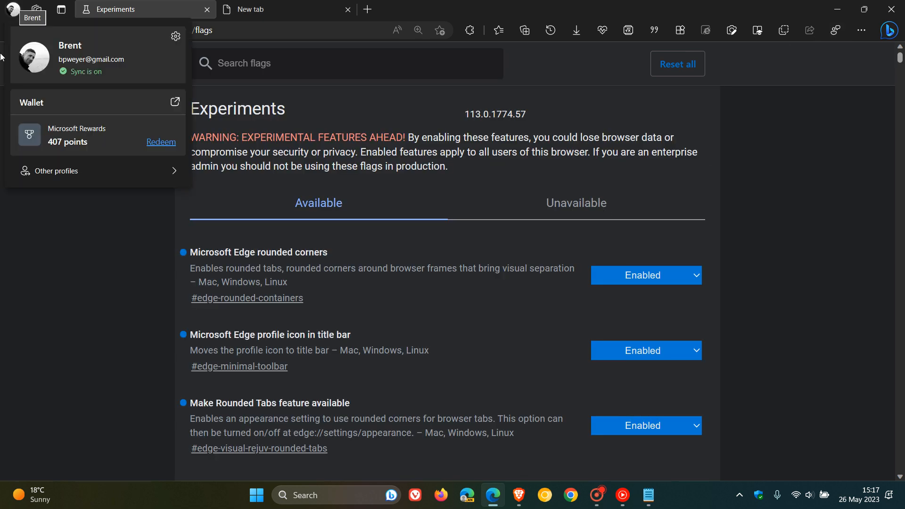
pyautogui.click(61, 300)
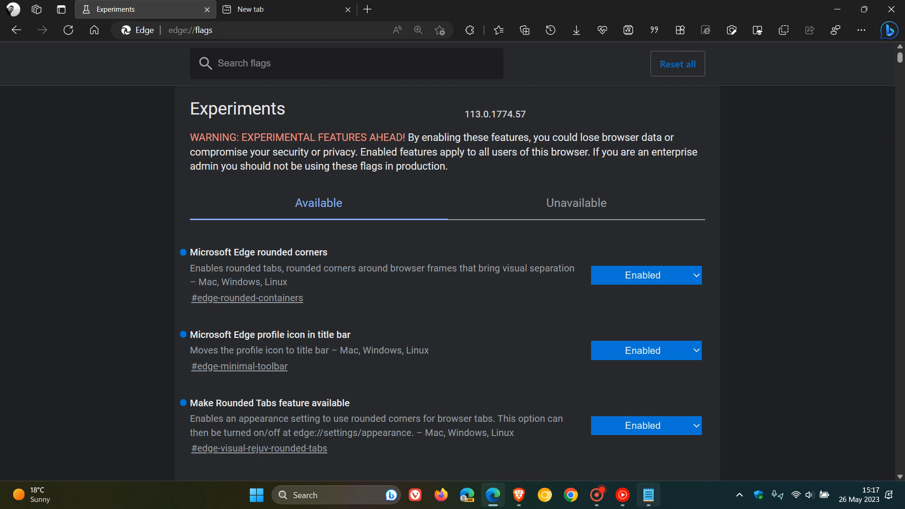
# Step: Copy "Microsoft Edge Split Screen" from the Notepad list and search the Edge flags for it
pyautogui.click(648, 410)
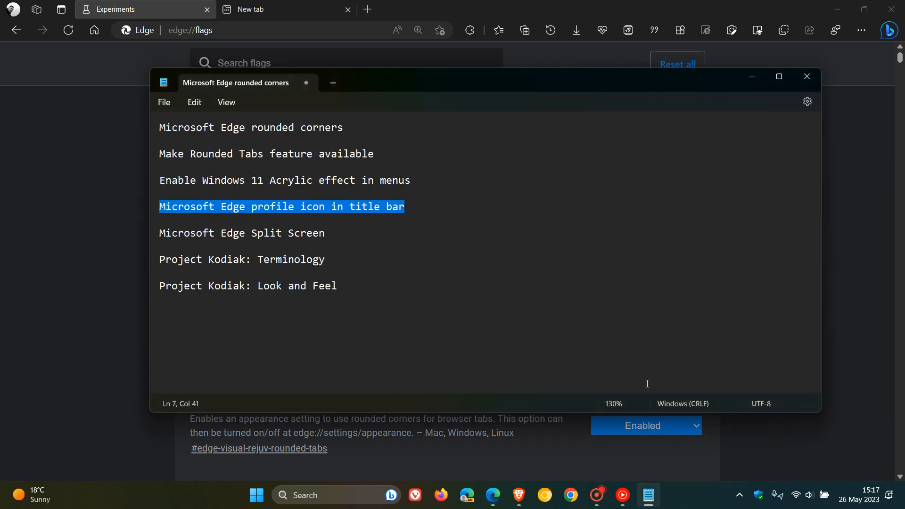
pyautogui.tripleClick(162, 237)
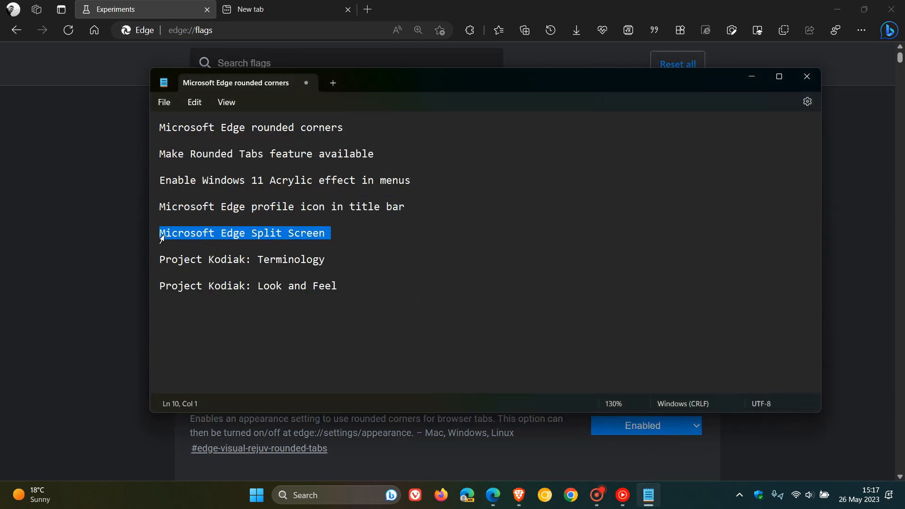
pyautogui.rightClick(244, 238)
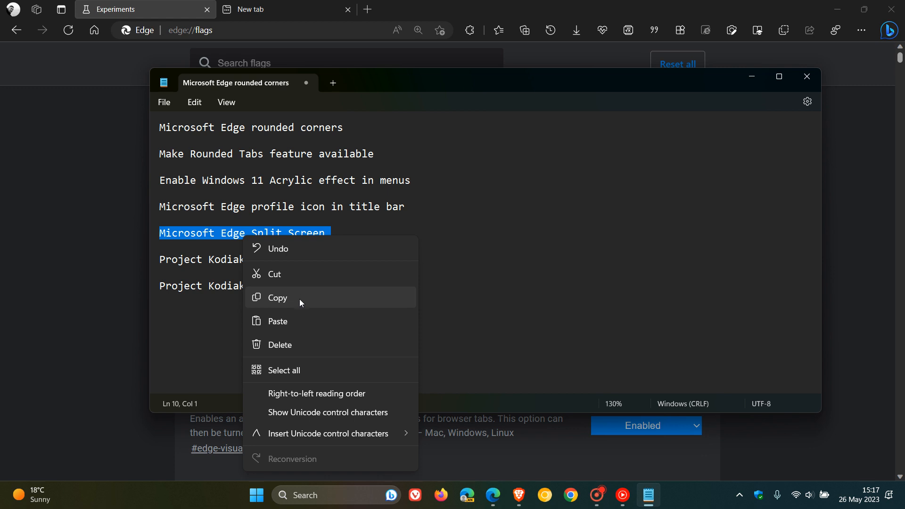
pyautogui.click(301, 302)
pyautogui.click(754, 77)
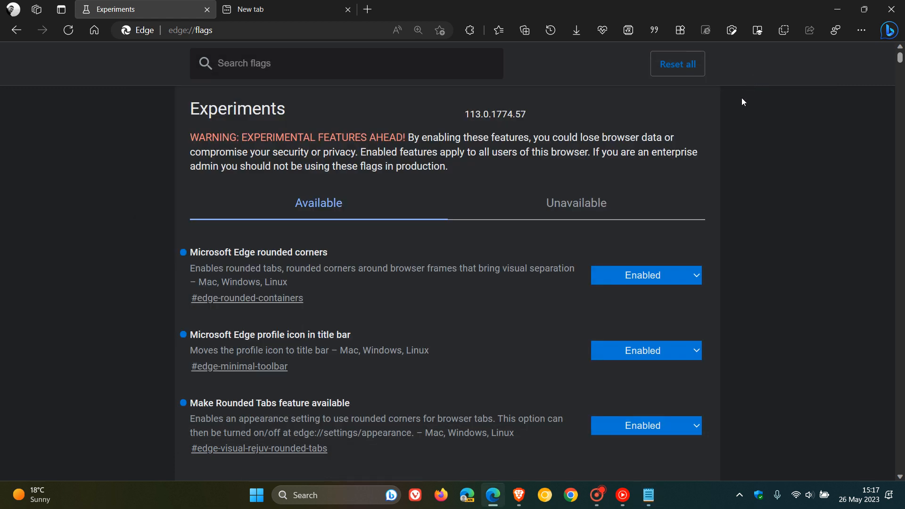
pyautogui.click(254, 65)
pyautogui.rightClick(254, 65)
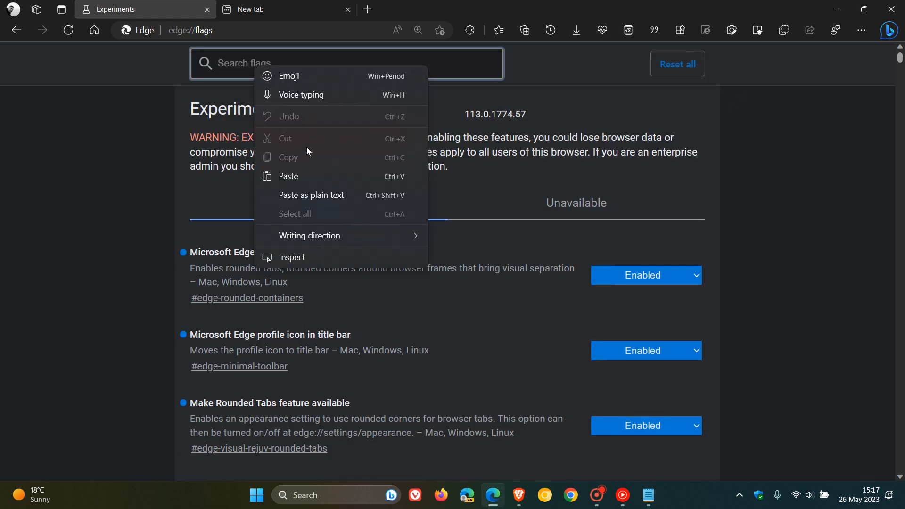
pyautogui.click(306, 182)
# Step: Set the Microsoft Edge Split Screen flag to Enabled with a browser restart, and try split screen on and off
pyautogui.click(631, 215)
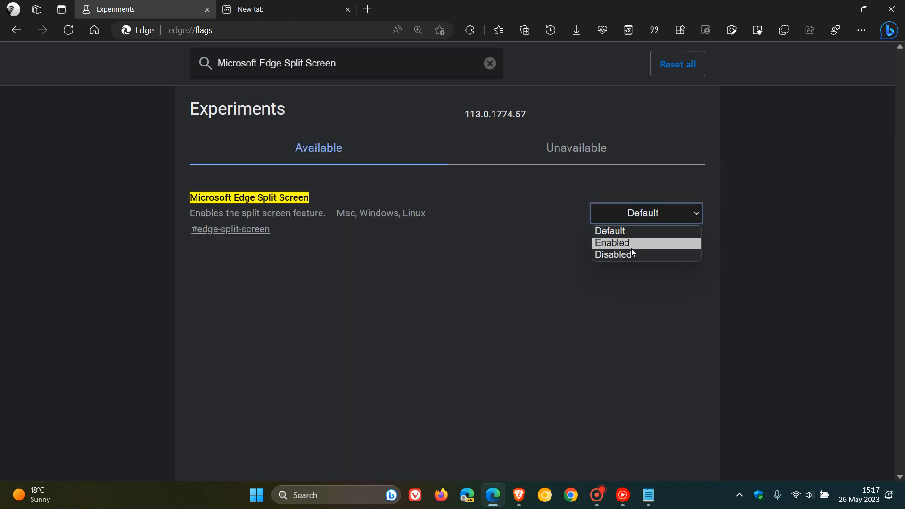
pyautogui.click(632, 244)
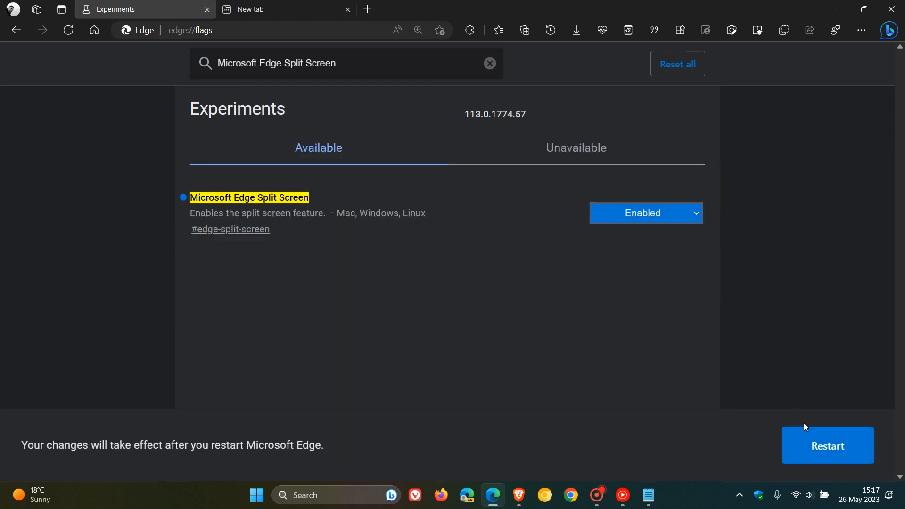
pyautogui.click(814, 450)
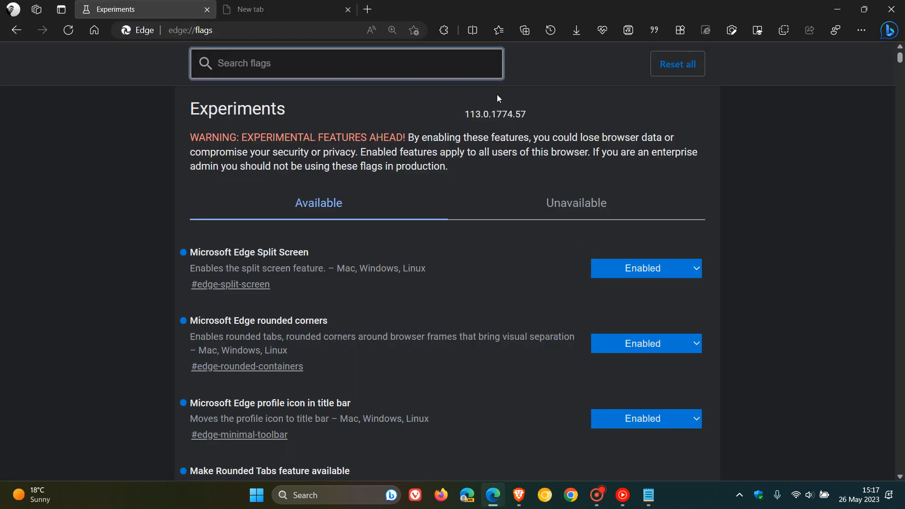
pyautogui.click(473, 29)
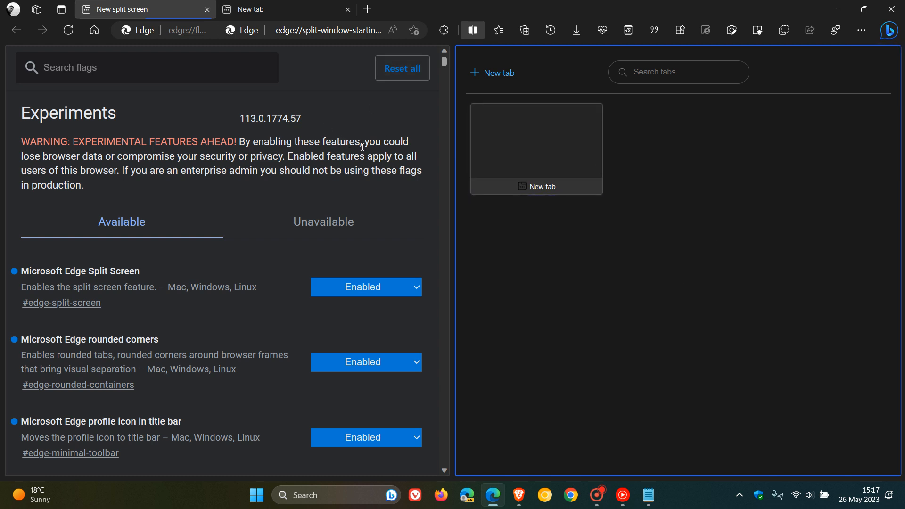
pyautogui.click(473, 30)
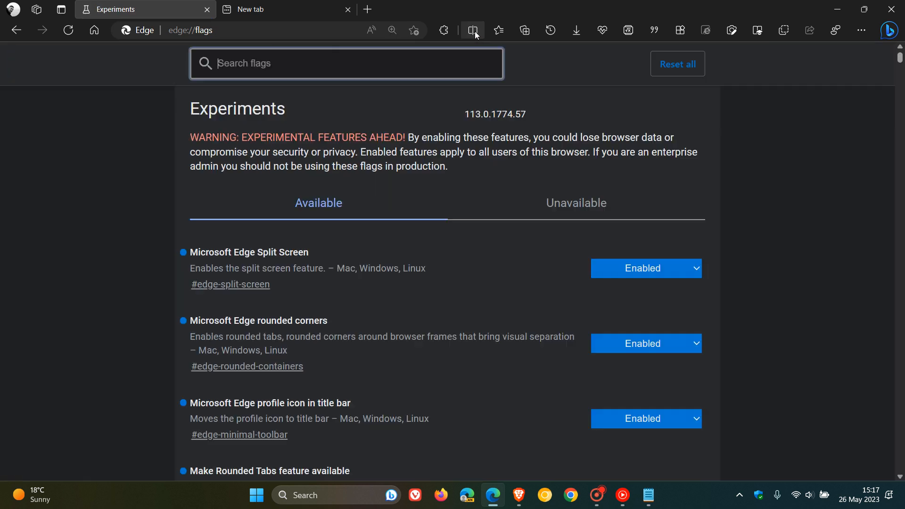
# Step: Copy "Project Kodiak: Terminology" from the Notepad list and search the Edge flags for it
pyautogui.click(649, 502)
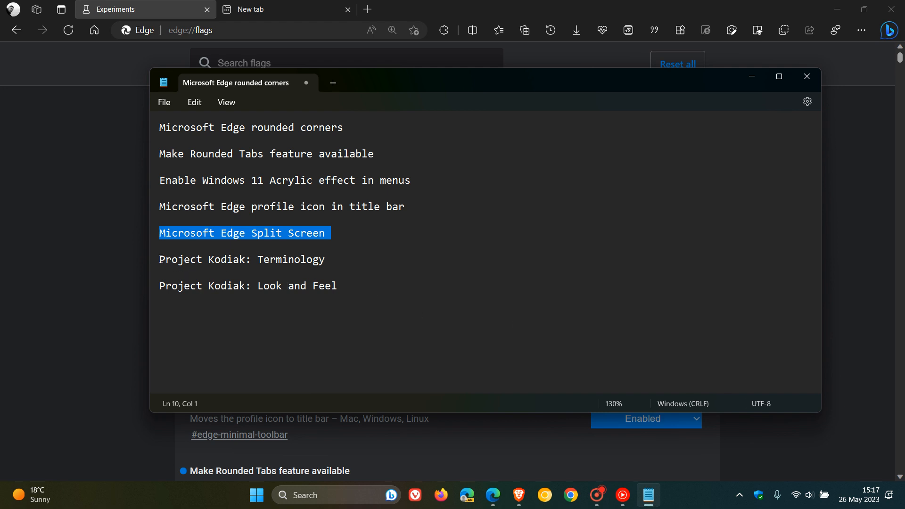
pyautogui.moveTo(160, 259); pyautogui.dragTo(326, 259)
pyautogui.rightClick(307, 259)
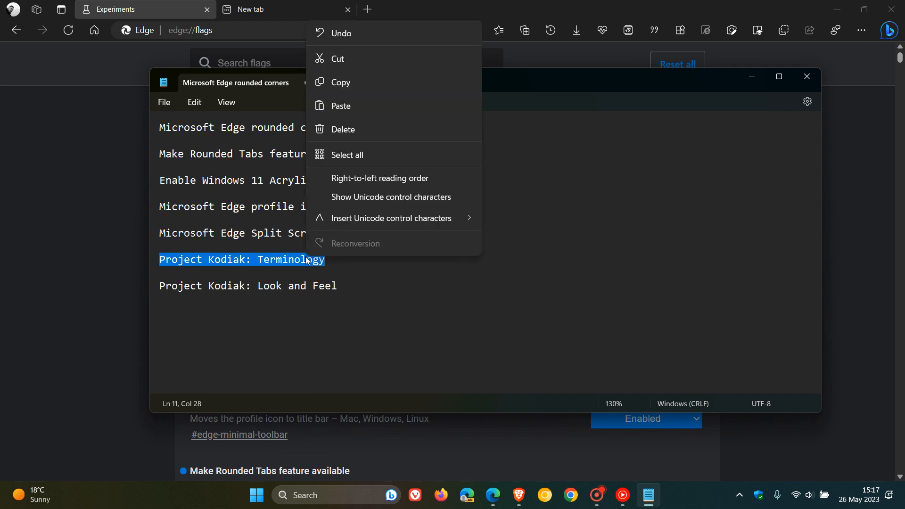
pyautogui.click(376, 89)
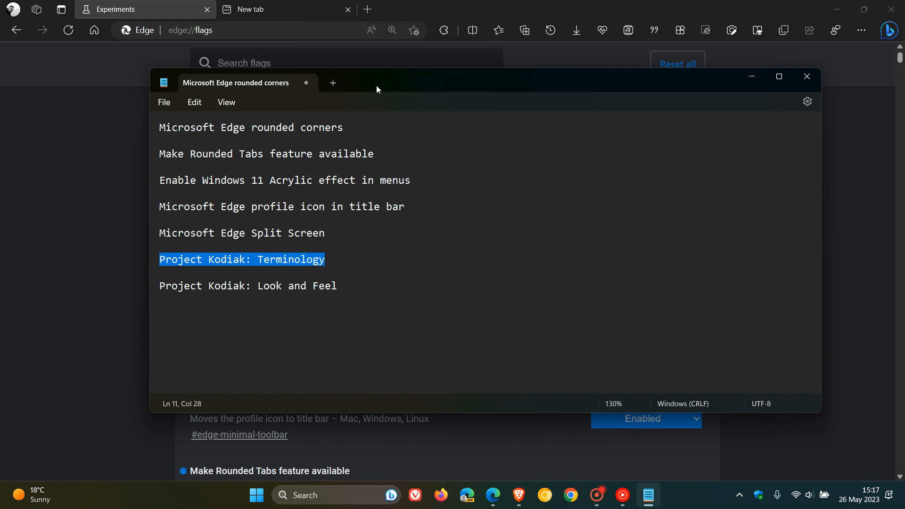
pyautogui.click(752, 76)
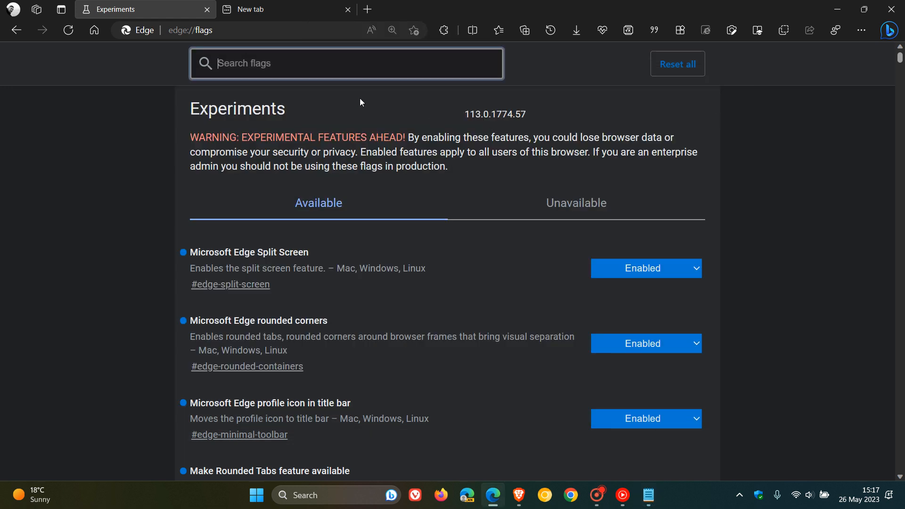
pyautogui.rightClick(326, 65)
pyautogui.click(374, 174)
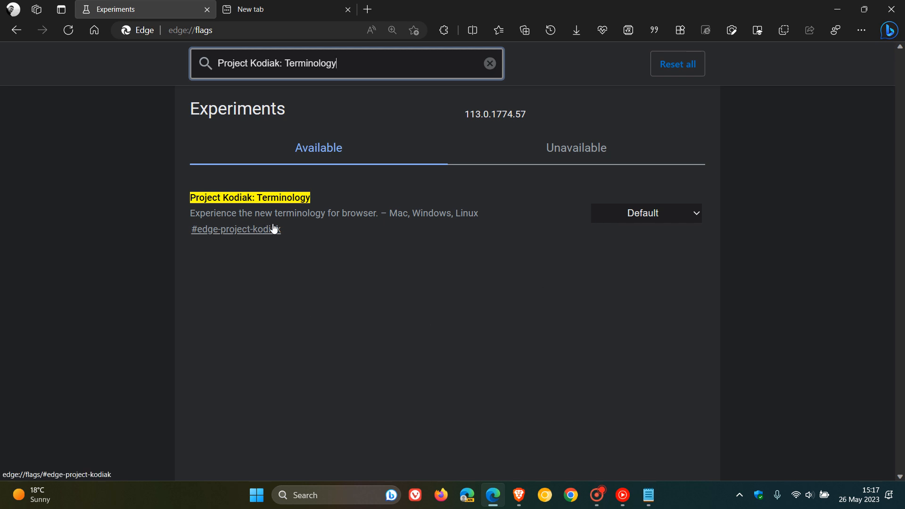
# Step: Set the Project Kodiak: Terminology flag to Enabled and restart the browser
pyautogui.click(641, 215)
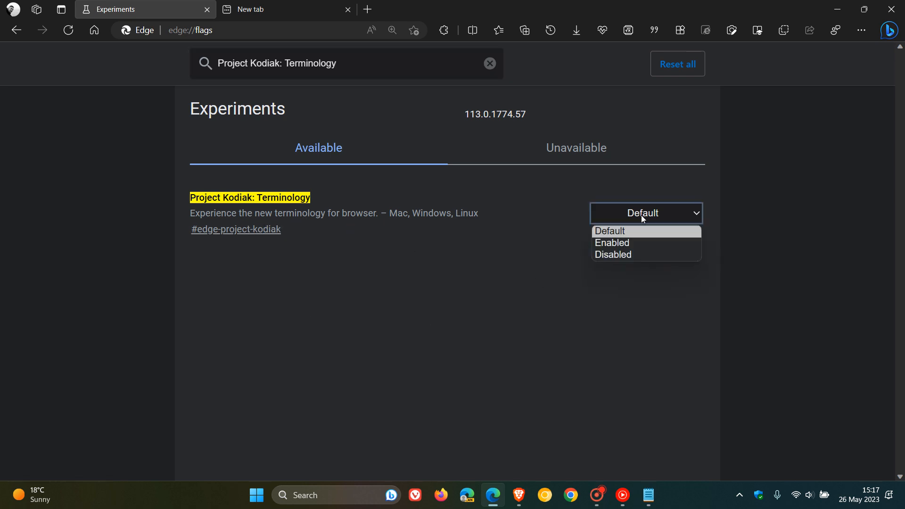
pyautogui.click(635, 245)
pyautogui.click(804, 454)
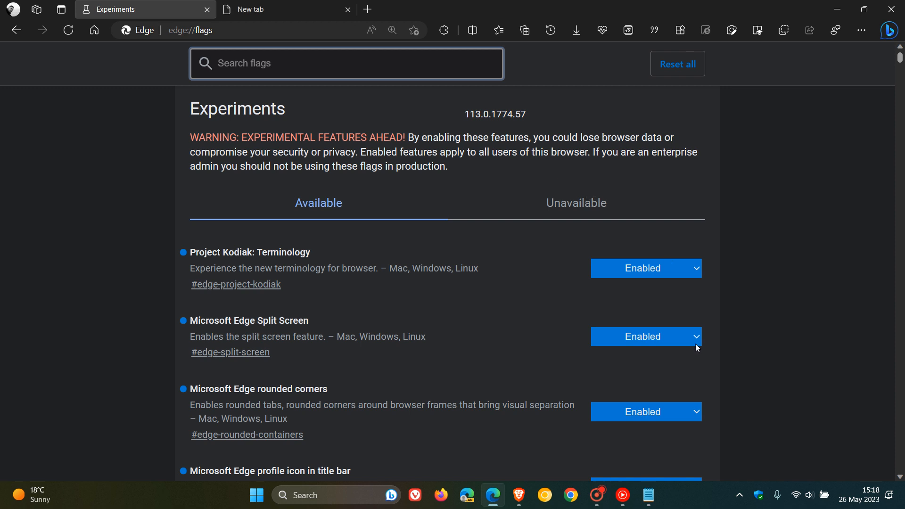
# Step: Copy "Project Kodiak: Look and Feel" from the Notepad list and search the Edge flags for it
pyautogui.click(649, 495)
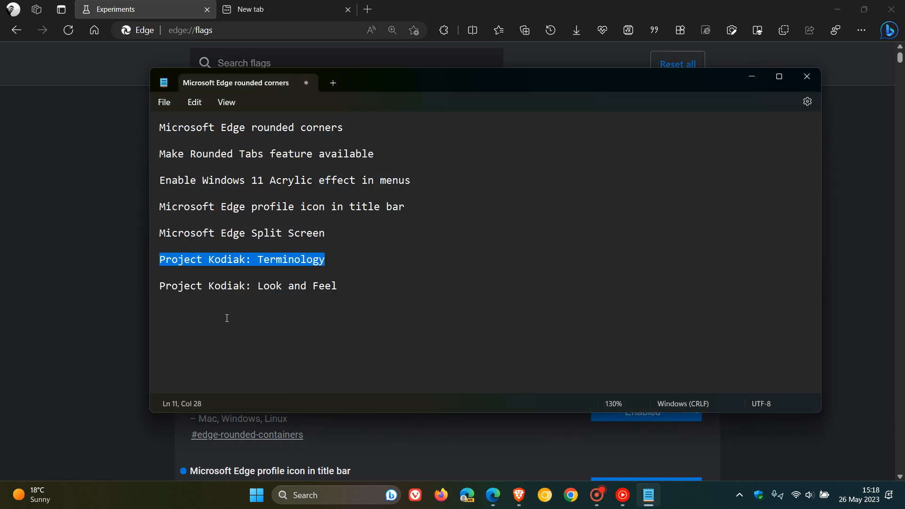
pyautogui.moveTo(161, 285); pyautogui.dragTo(347, 284)
pyautogui.rightClick(304, 286)
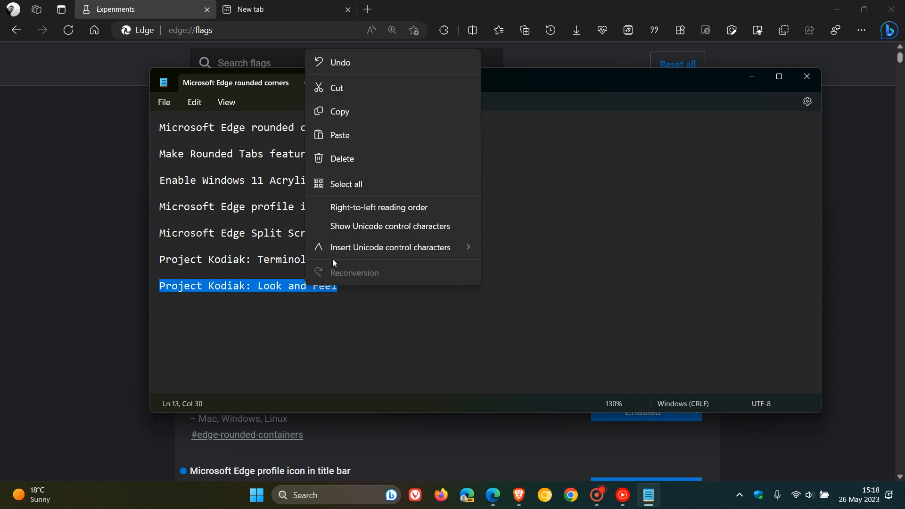
pyautogui.click(369, 112)
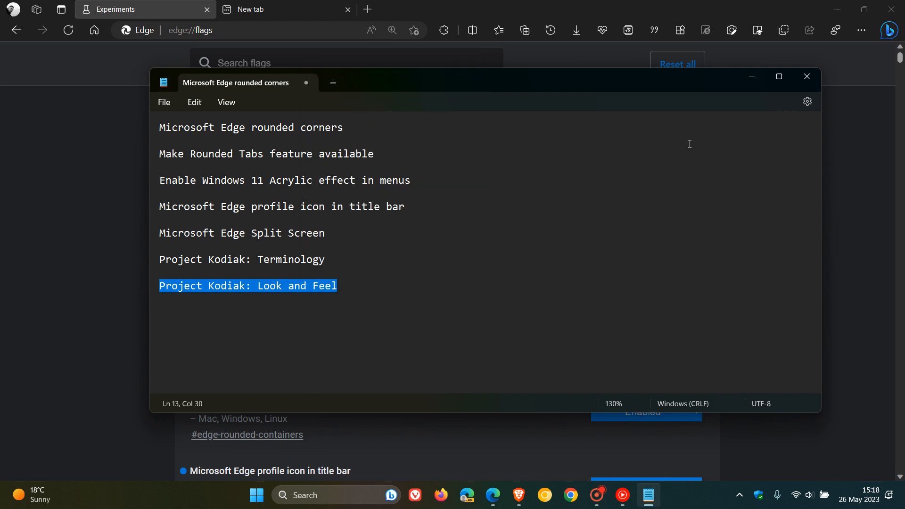
pyautogui.click(750, 81)
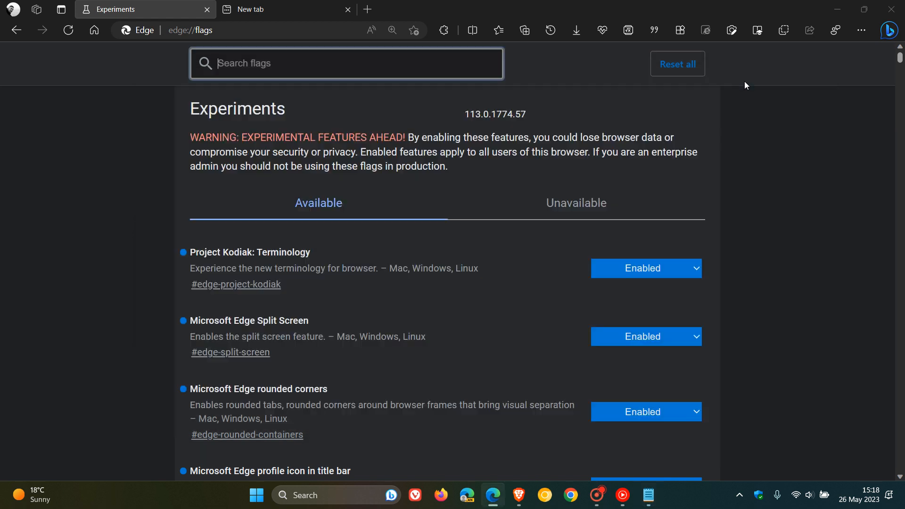
pyautogui.rightClick(312, 64)
pyautogui.click(378, 173)
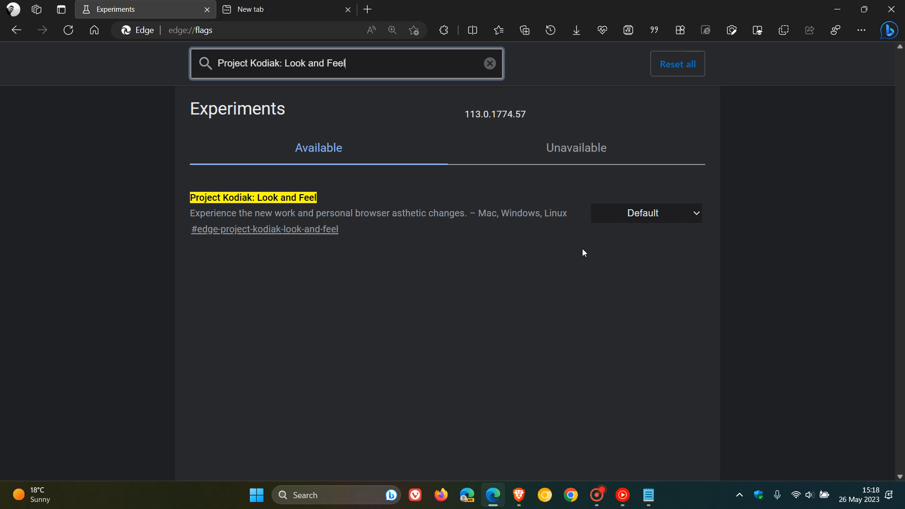
# Step: Set the Project Kodiak: Look and Feel flag to Enabled with a browser restart, and check the new tab page's appearance
pyautogui.click(664, 217)
pyautogui.click(649, 246)
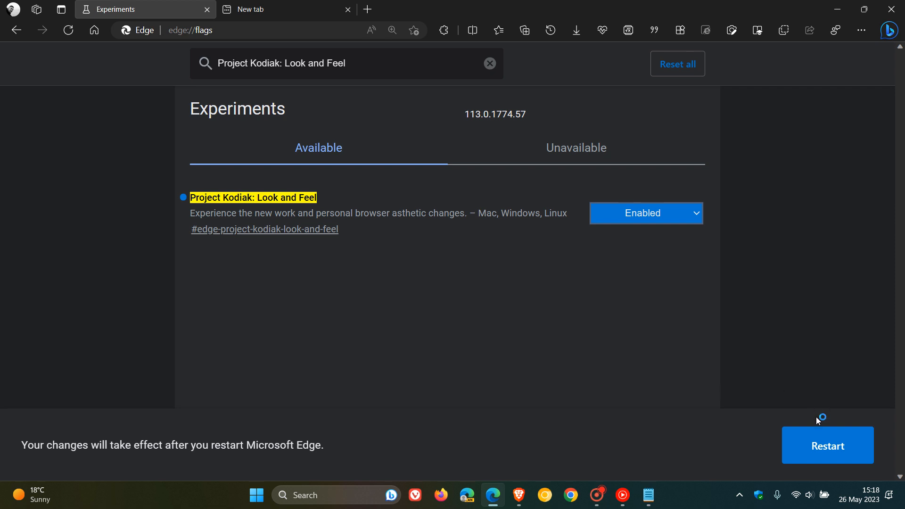
pyautogui.click(814, 450)
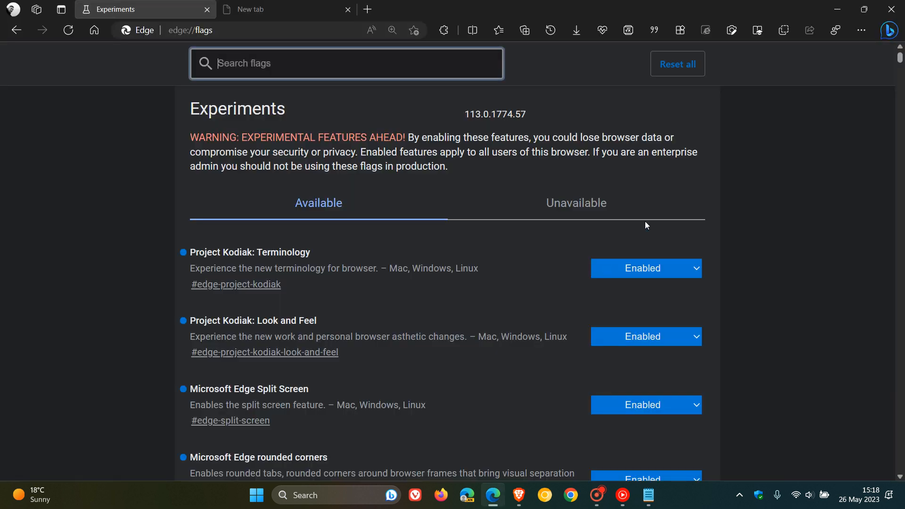
pyautogui.click(310, 7)
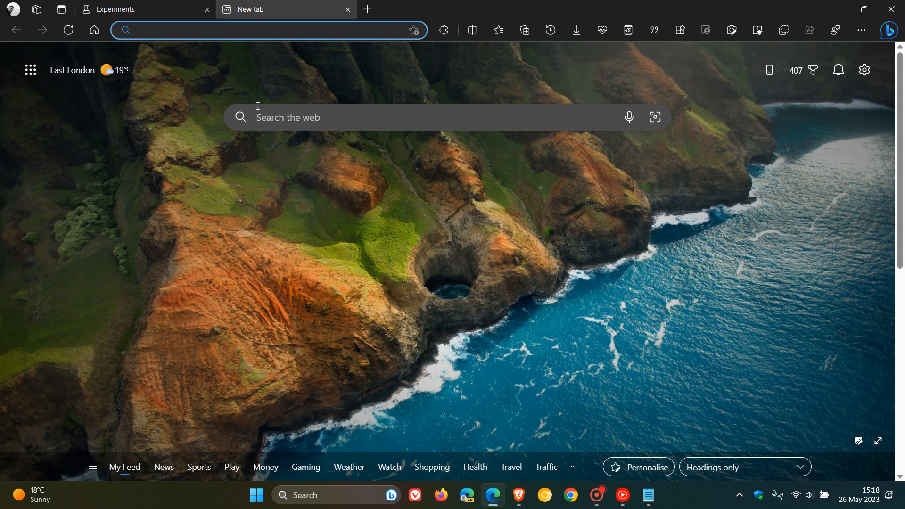
pyautogui.click(174, 6)
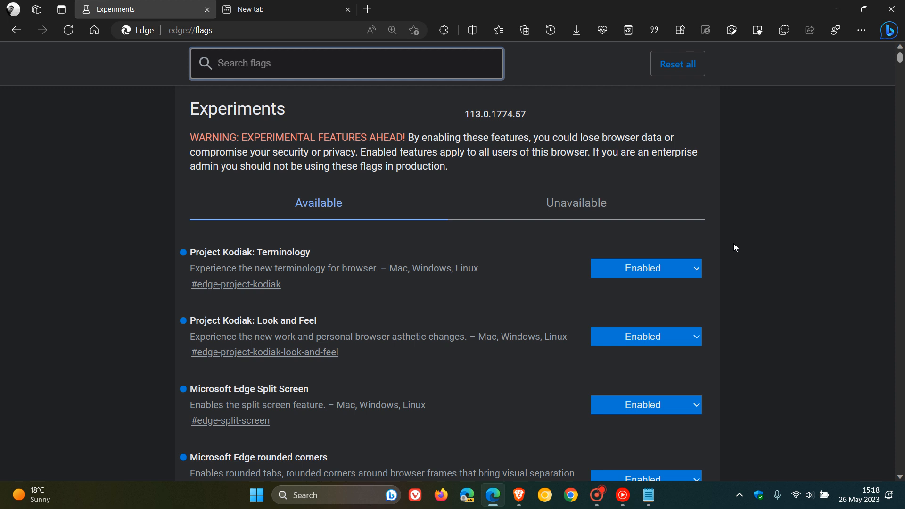
# Step: Review the enabled experimental flags from Project Kodiak: Terminology to the Windows 11 Acrylic effect in menus, and return to the new tab page
pyautogui.scroll(-1, 735, 247)
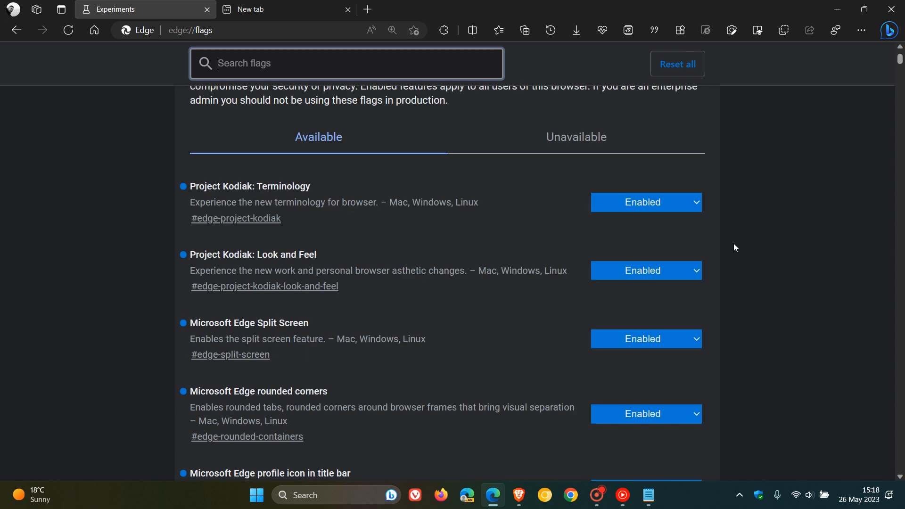
pyautogui.scroll(-1, 735, 247)
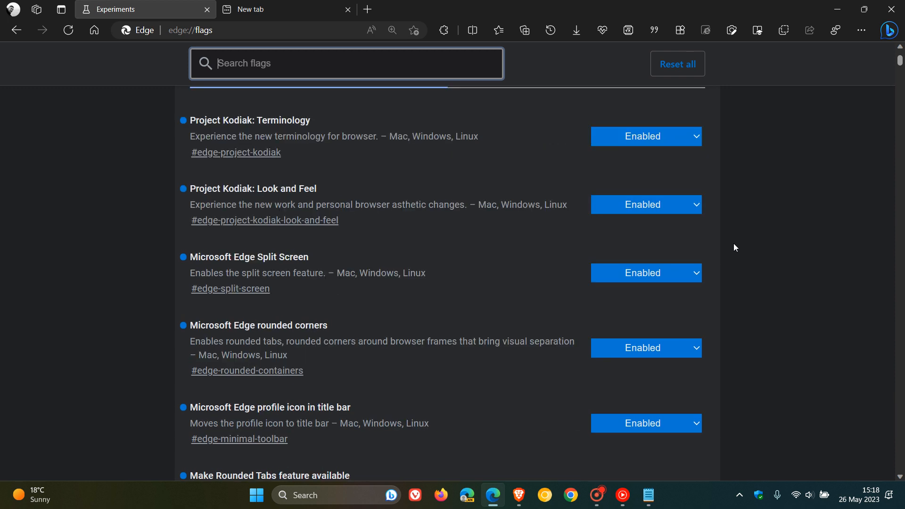
pyautogui.scroll(-1, 736, 248)
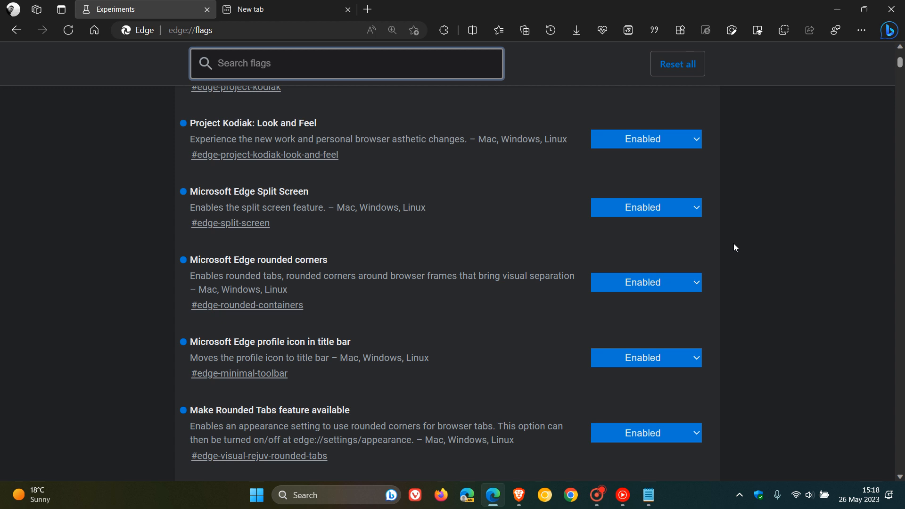
pyautogui.scroll(-1, 736, 247)
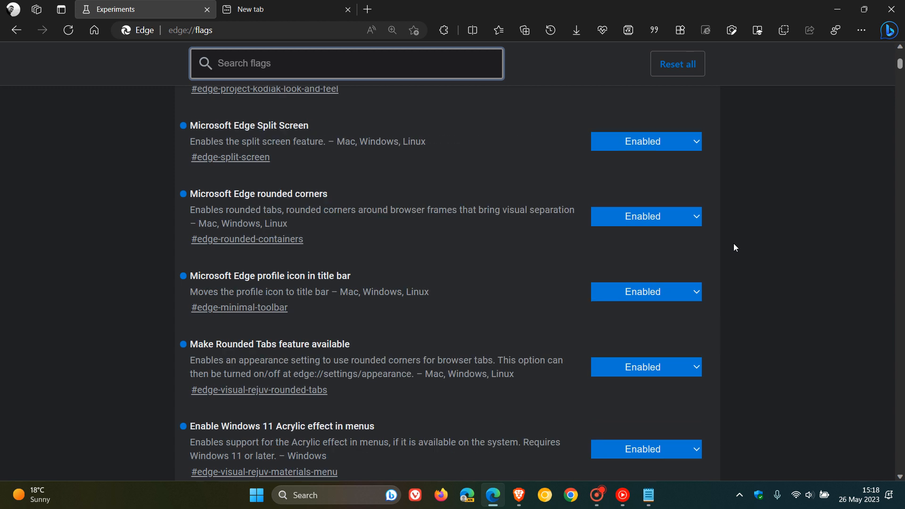
pyautogui.scroll(-1, 735, 247)
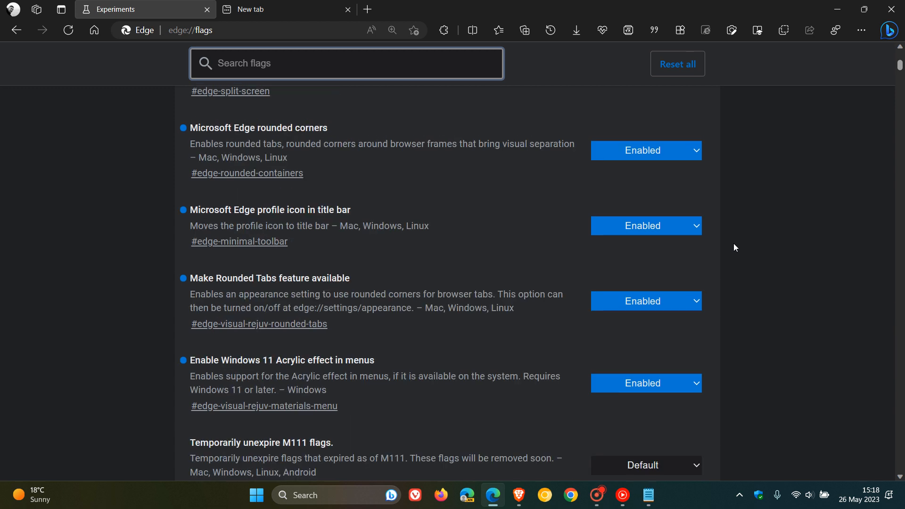
pyautogui.scroll(-1, 736, 247)
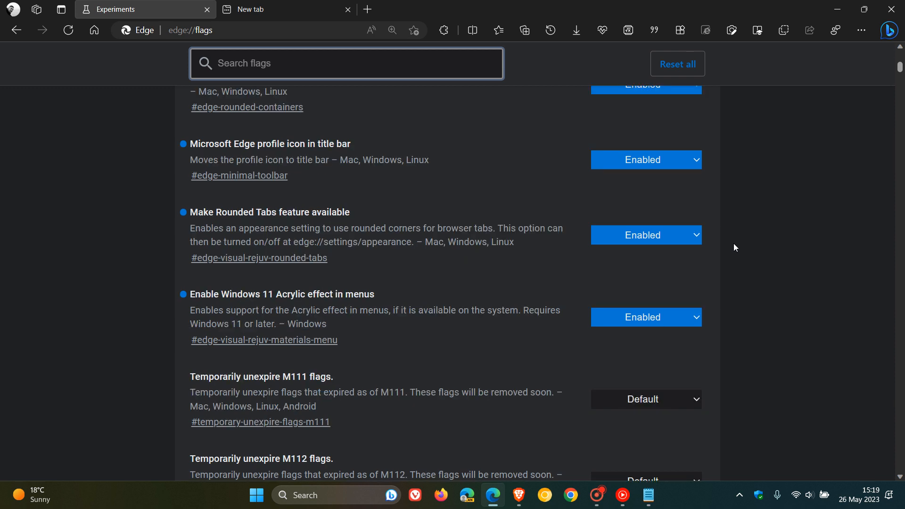
pyautogui.hotkey('ctrl', 'Tab')
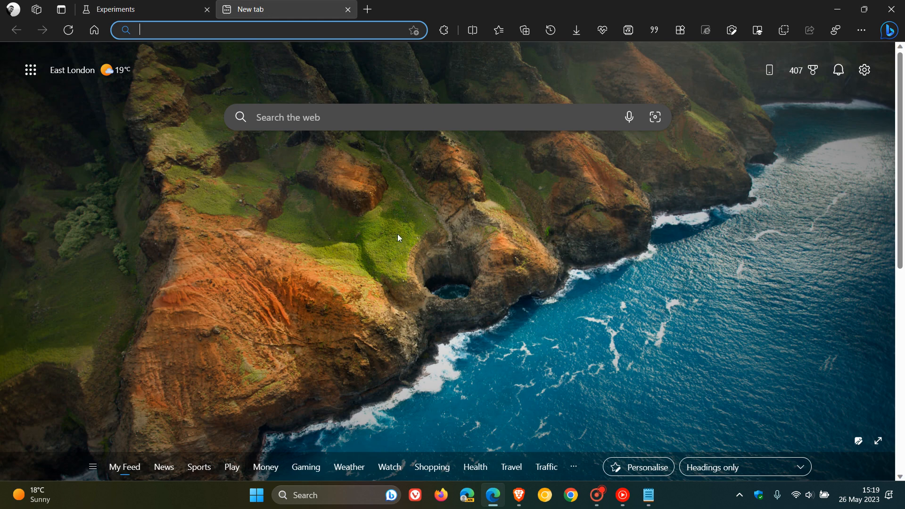